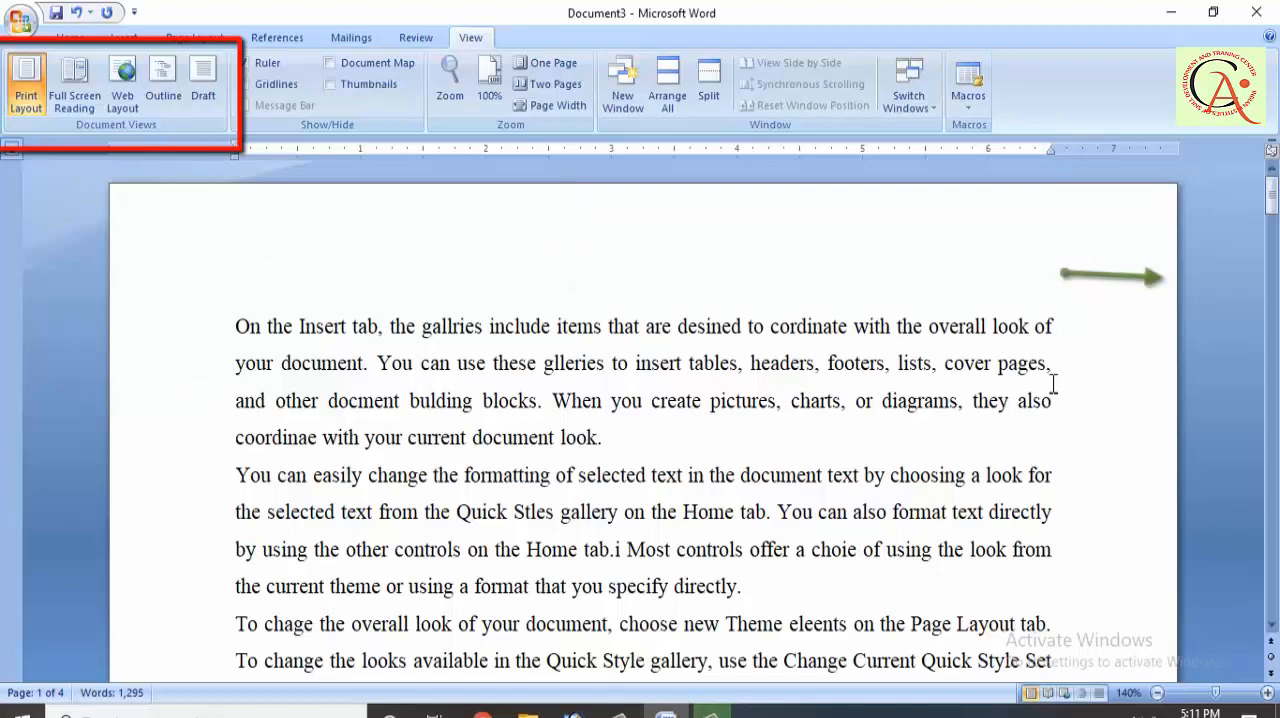
Step: Reduce the document's top margin to about 0.65 inch using the vertical ruler
{"action": "scroll", "coordinate": [1053, 383], "scroll_direction": "down", "scroll_amount": 4}
{"action": "scroll", "coordinate": [1053, 383], "scroll_direction": "down", "scroll_amount": 4}
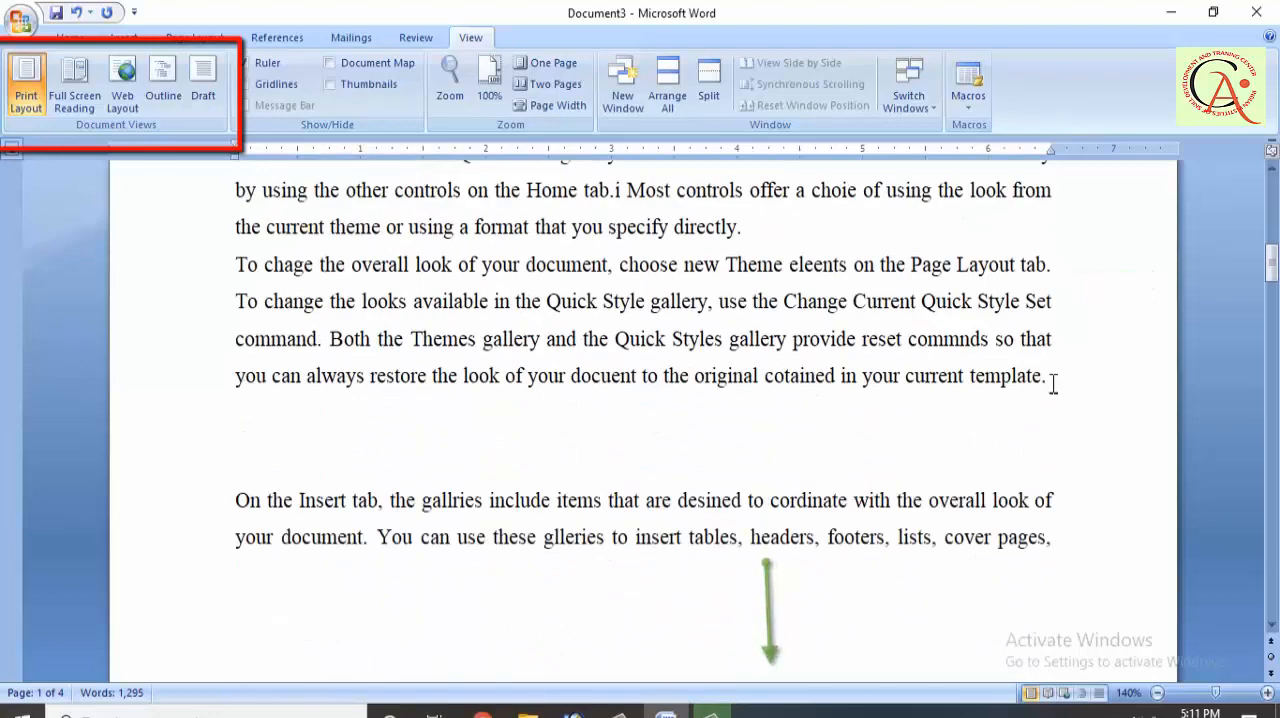
{"action": "scroll", "coordinate": [1053, 383], "scroll_direction": "up", "scroll_amount": 1}
{"action": "scroll", "coordinate": [1053, 383], "scroll_direction": "down", "scroll_amount": 3}
{"action": "scroll", "coordinate": [1053, 383], "scroll_direction": "up", "scroll_amount": 1}
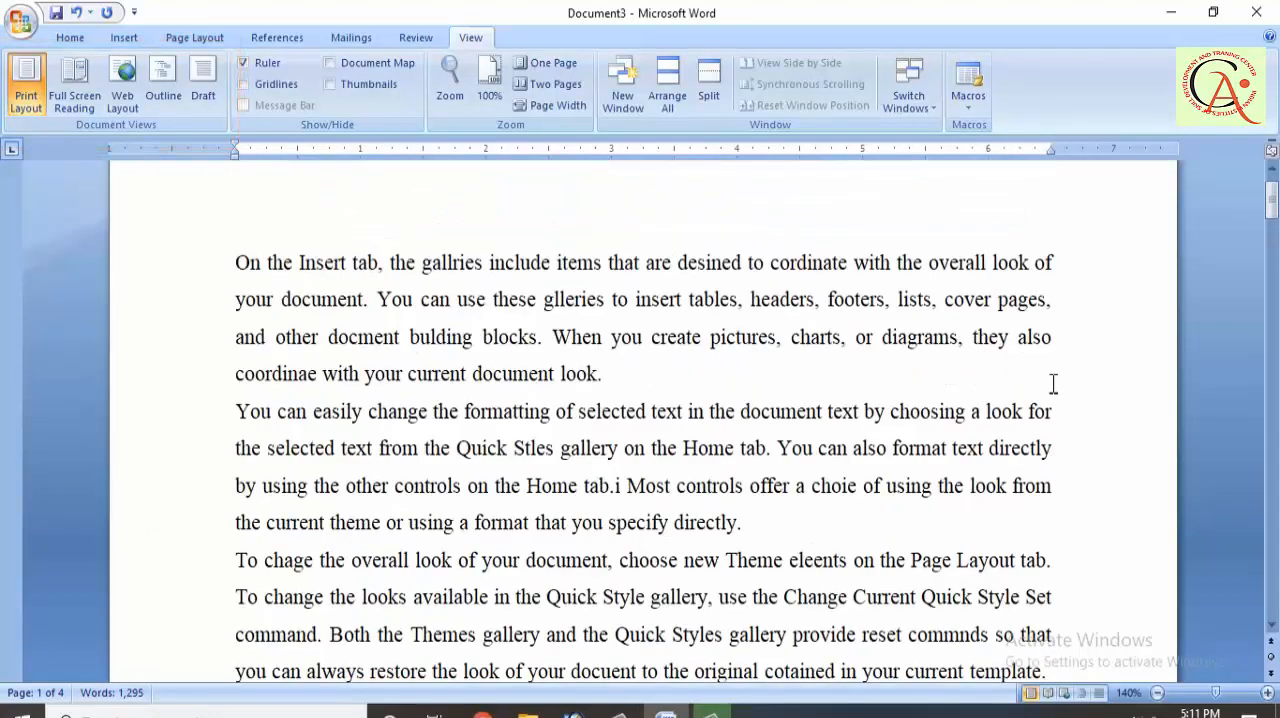
{"action": "left_click", "coordinate": [489, 328]}
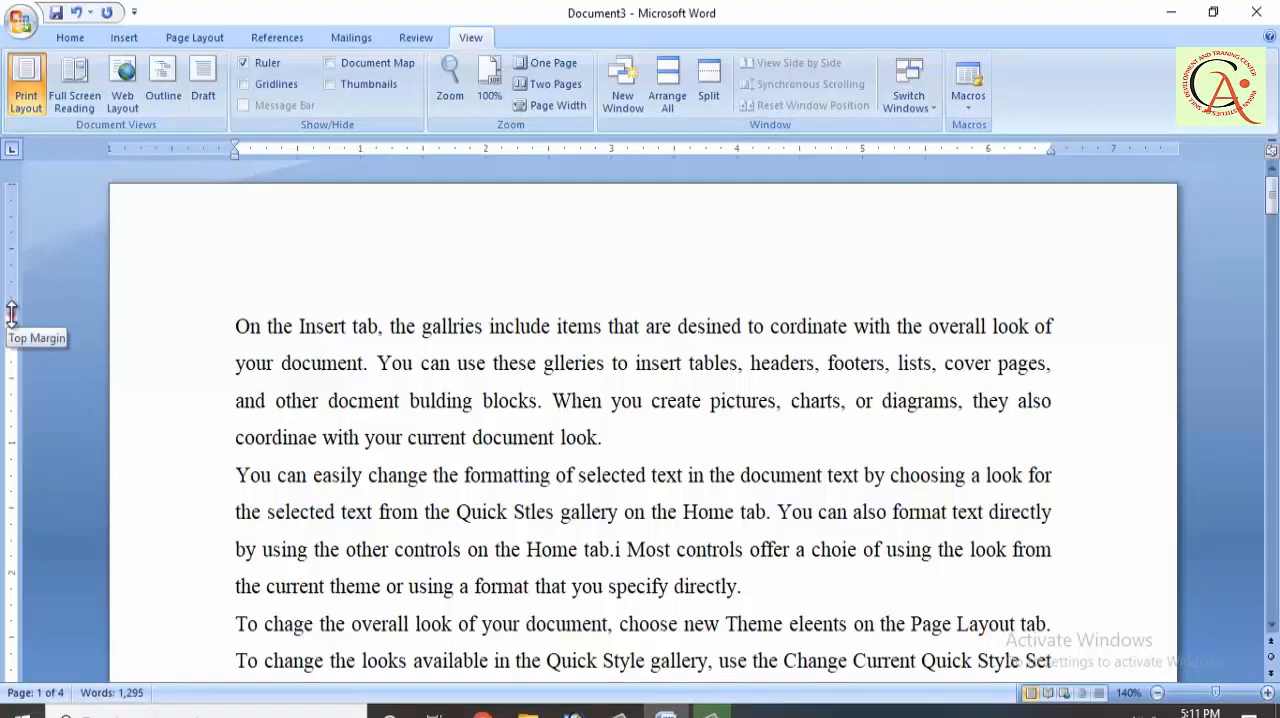
{"action": "left_click_drag", "start_coordinate": [12, 312], "coordinate": [10, 270]}
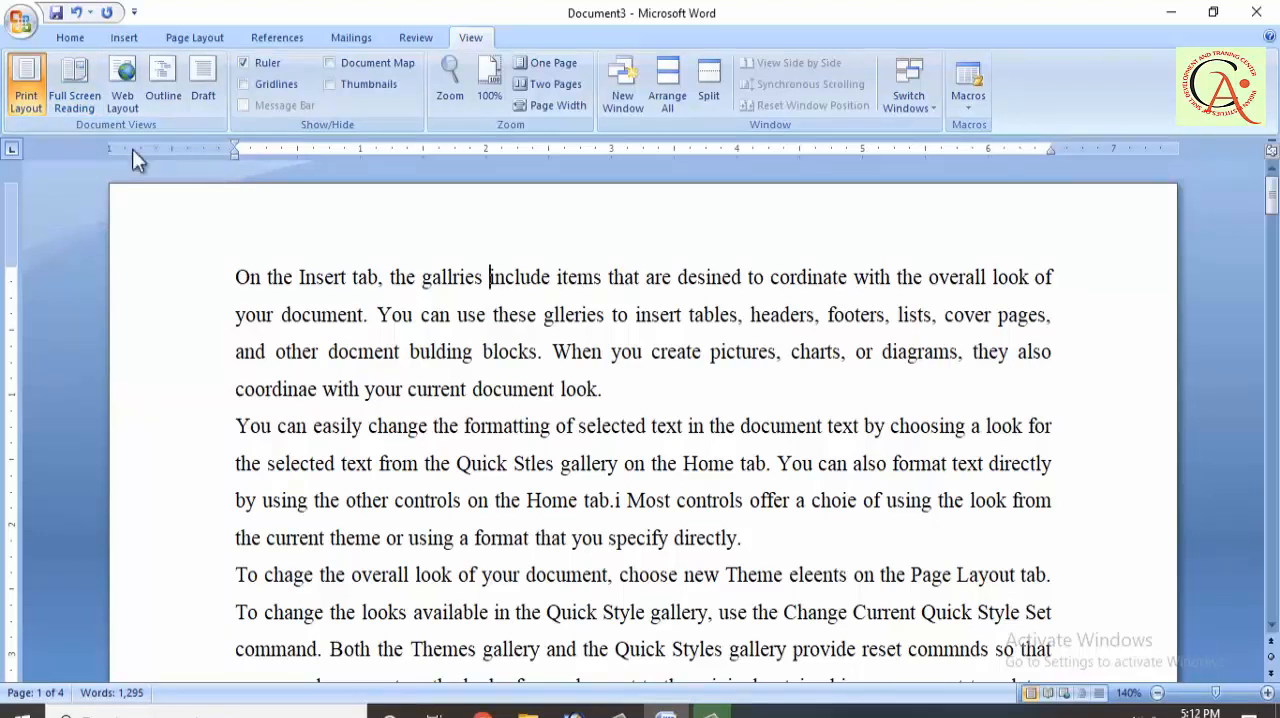
Step: View the document in Full Screen Reading, page through to its last screens, and close the reading view
{"action": "left_click", "coordinate": [92, 112]}
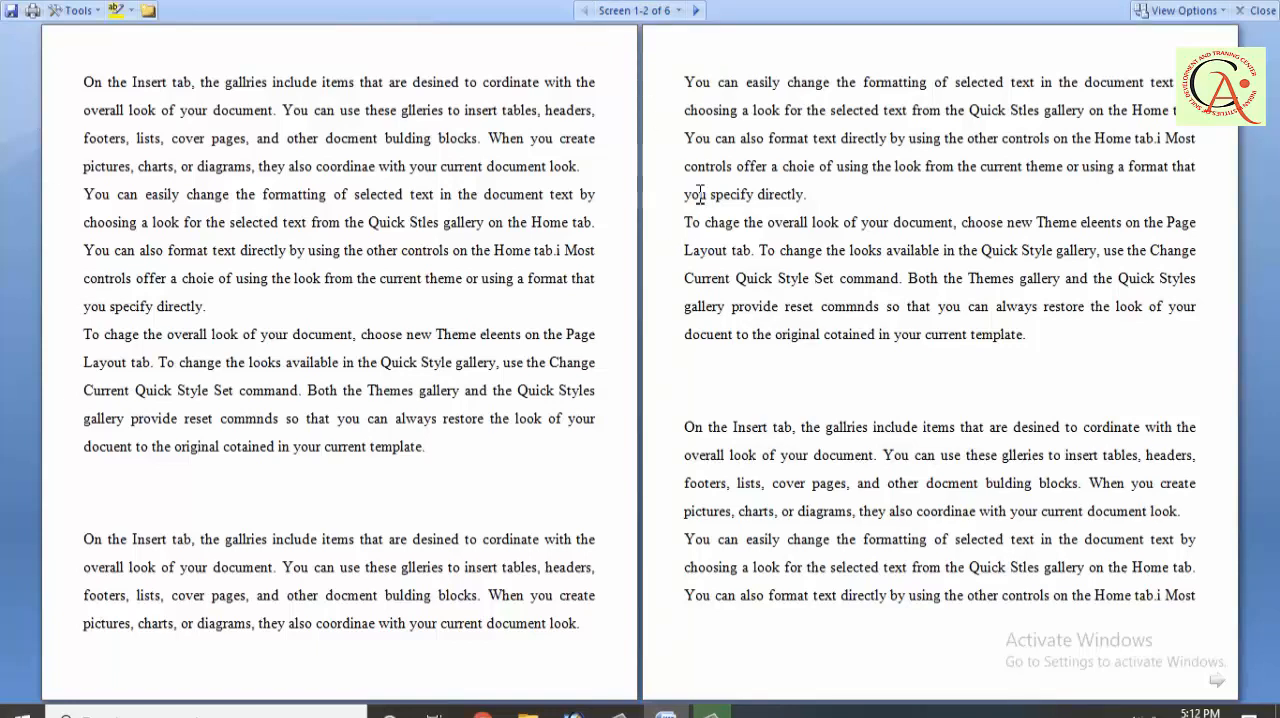
{"action": "scroll", "coordinate": [700, 195], "scroll_direction": "down", "scroll_amount": 2}
{"action": "scroll", "coordinate": [700, 195], "scroll_direction": "up", "scroll_amount": 1}
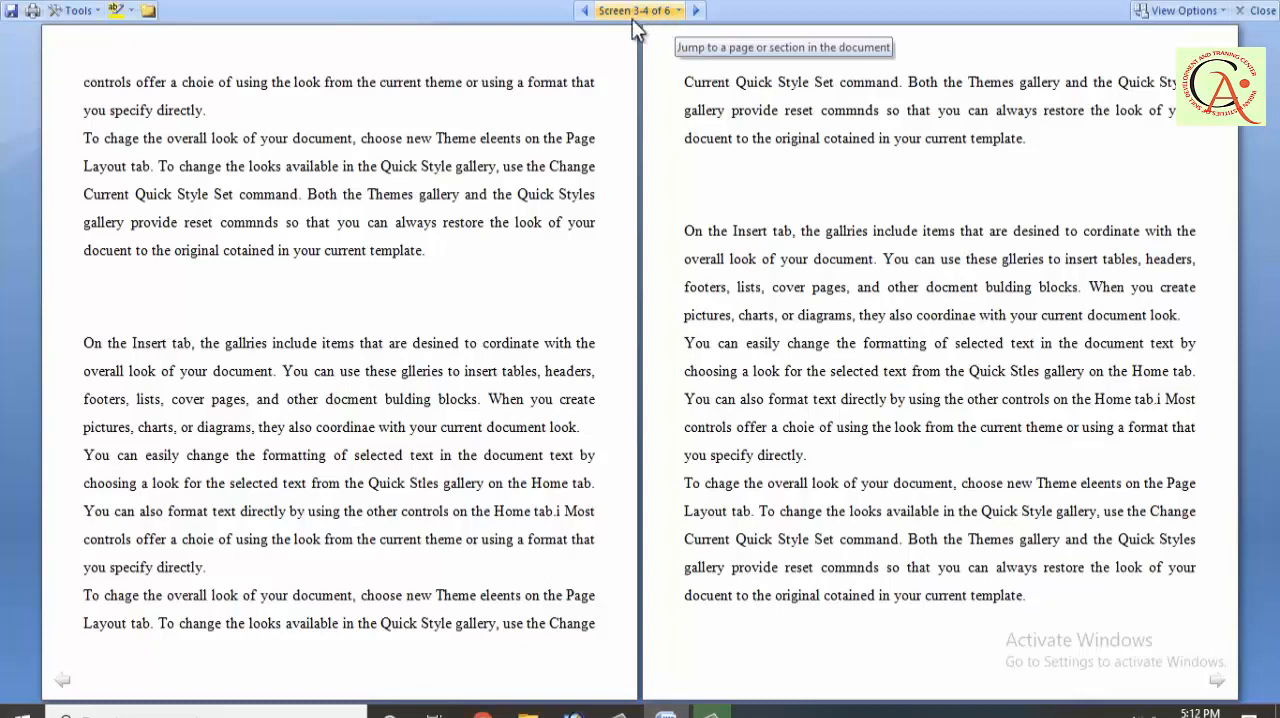
{"action": "scroll", "coordinate": [641, 145], "scroll_direction": "down", "scroll_amount": 1}
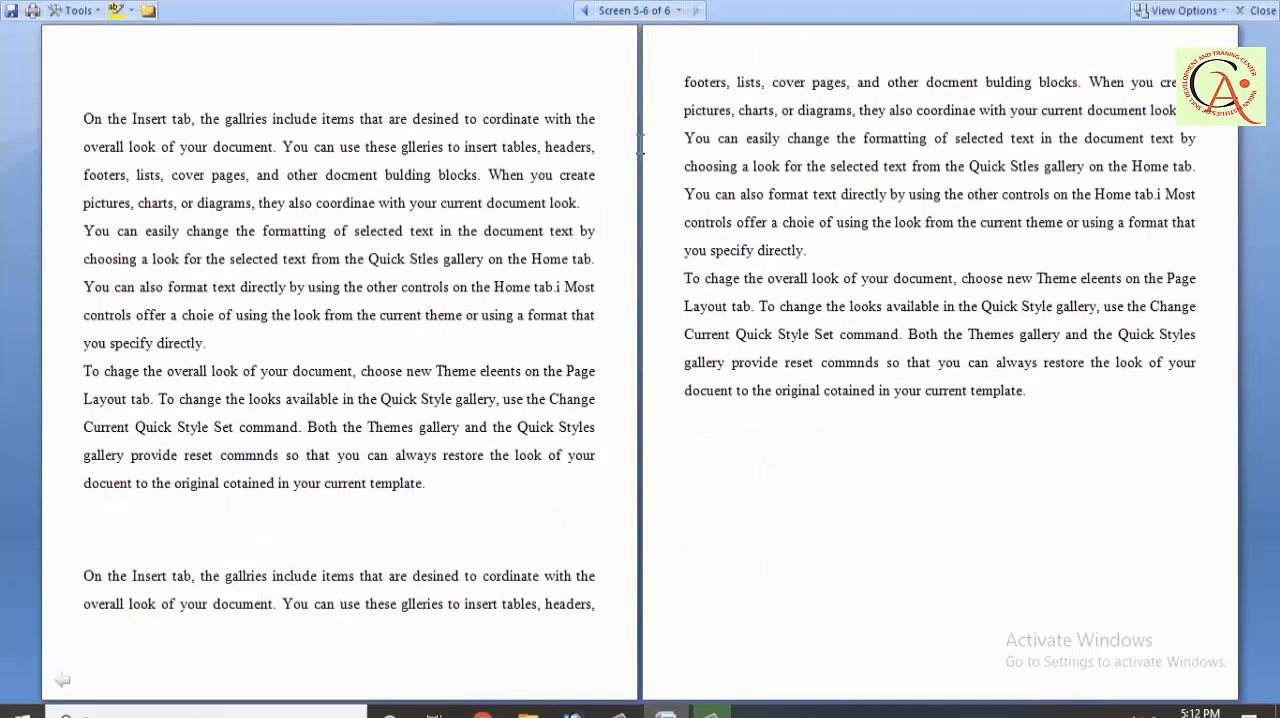
{"action": "left_click", "coordinate": [1259, 11]}
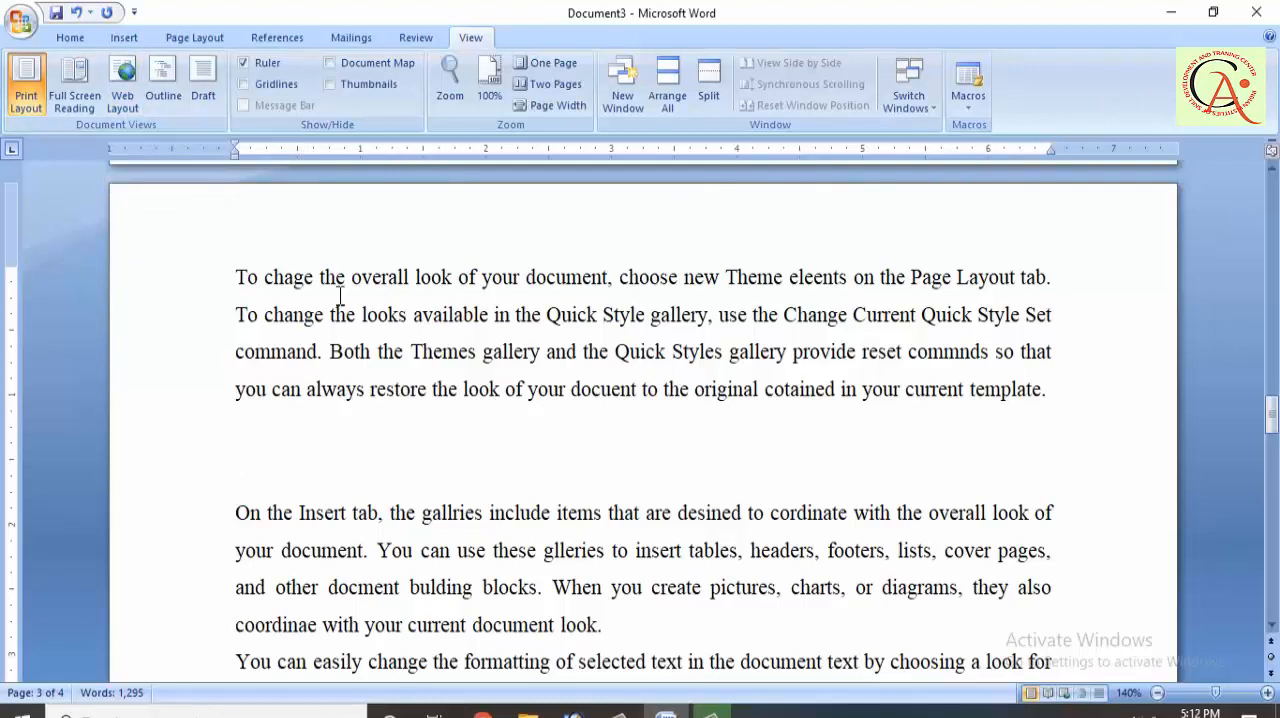
Step: Switch the document to Web Layout view and look through the text as a web page
{"action": "left_click", "coordinate": [116, 99]}
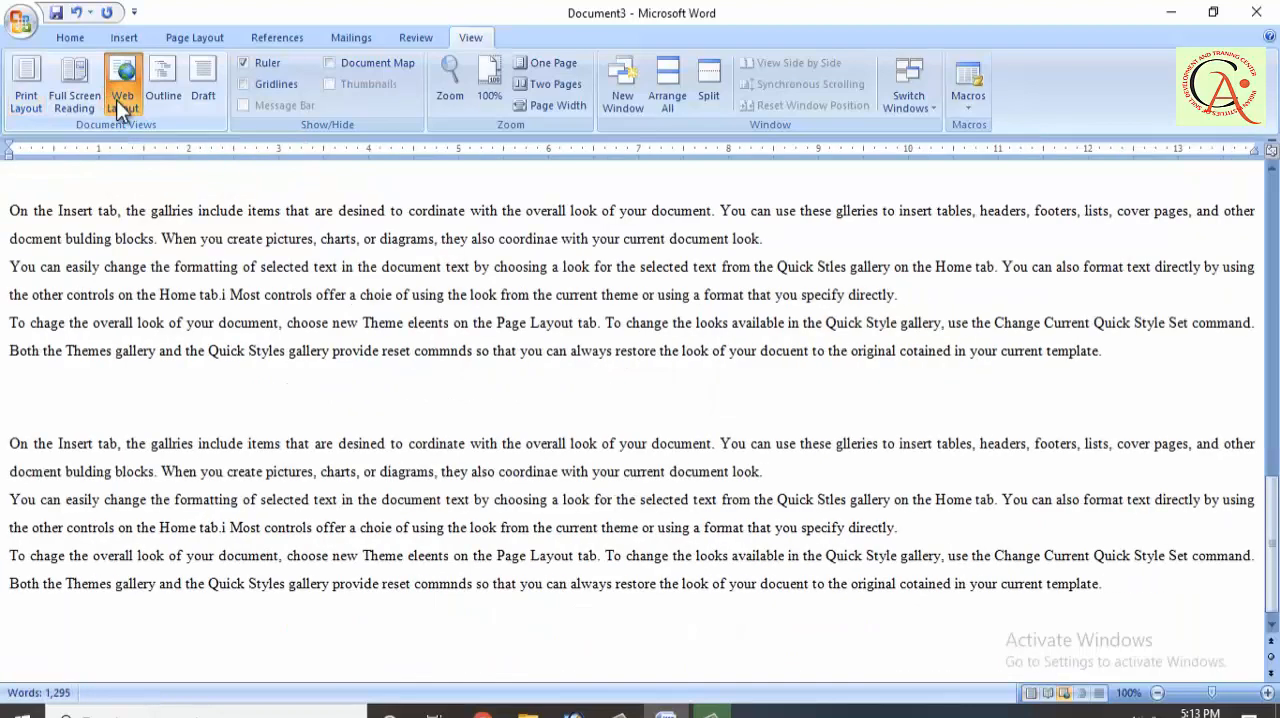
{"action": "scroll", "coordinate": [283, 322], "scroll_direction": "up", "scroll_amount": 5}
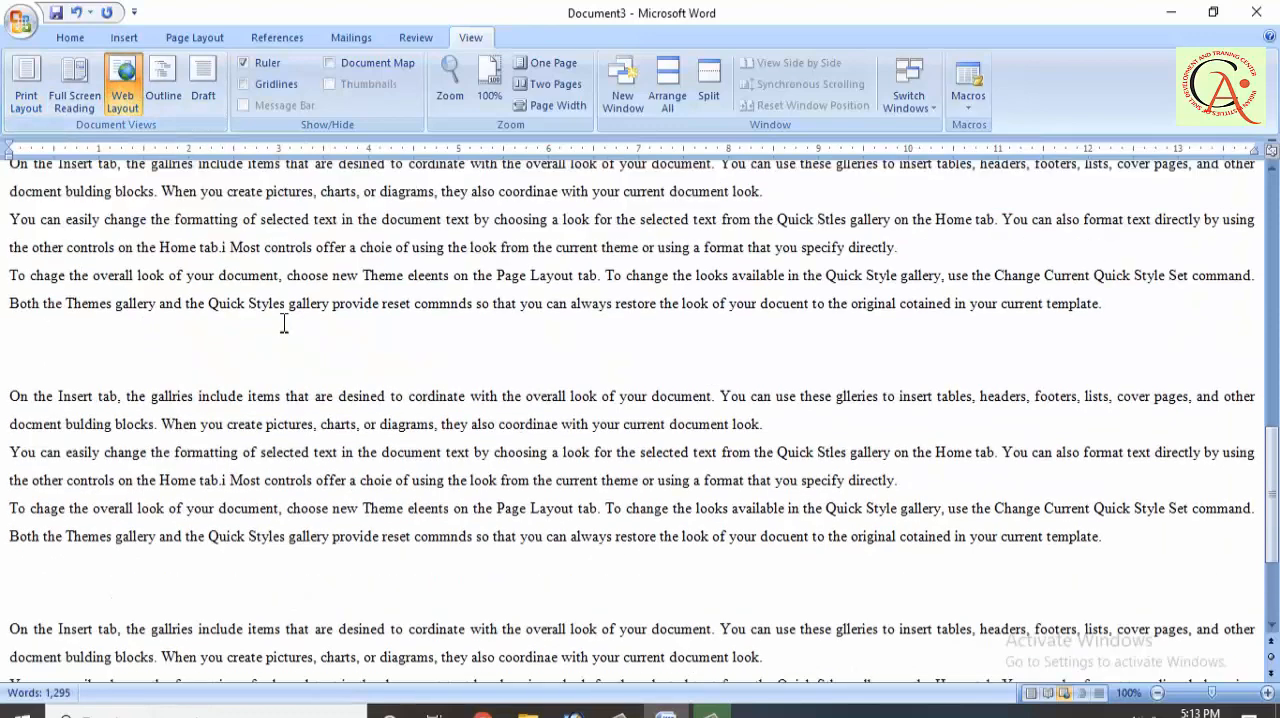
{"action": "scroll", "coordinate": [283, 322], "scroll_direction": "up", "scroll_amount": 2}
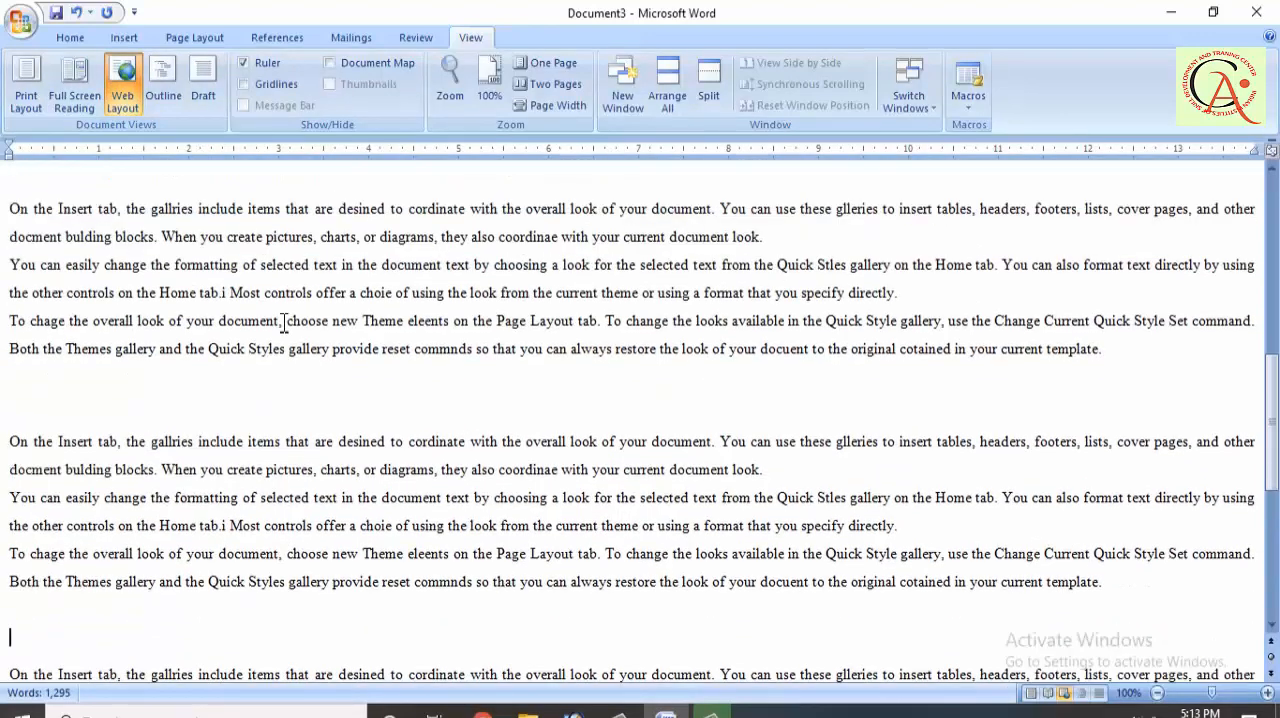
{"action": "scroll", "coordinate": [283, 322], "scroll_direction": "up", "scroll_amount": 2}
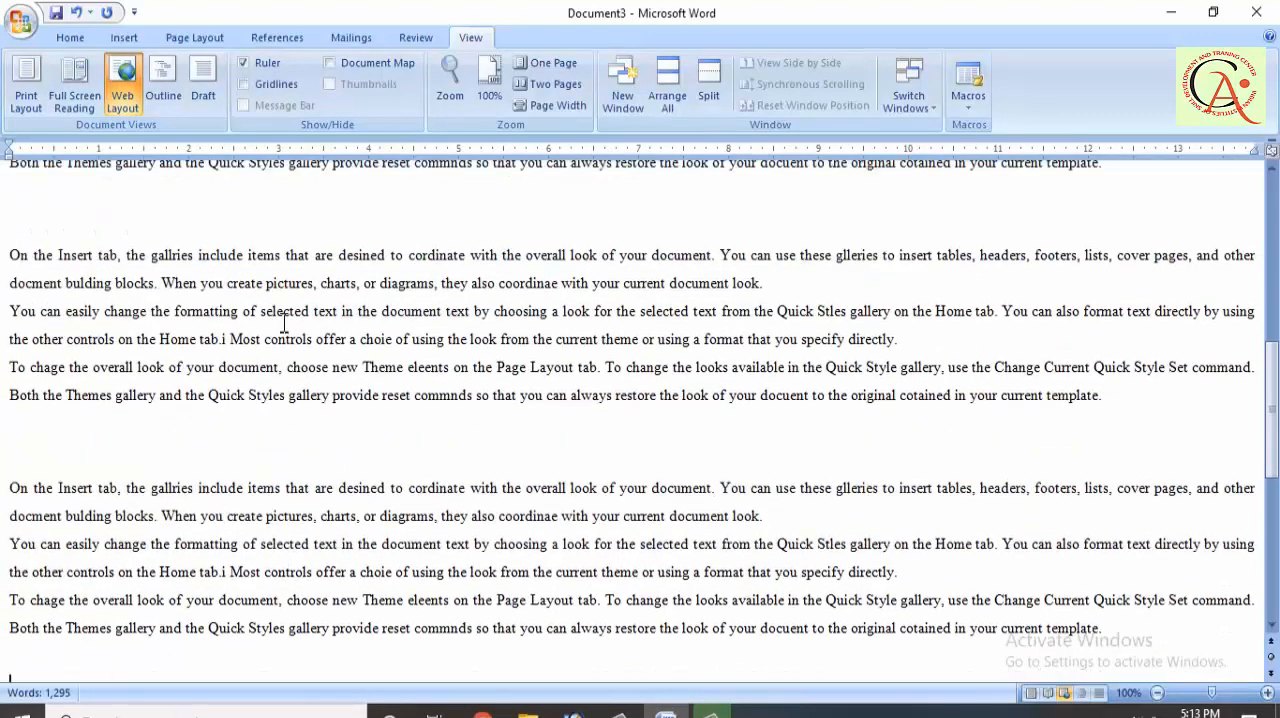
{"action": "scroll", "coordinate": [283, 322], "scroll_direction": "down", "scroll_amount": 1}
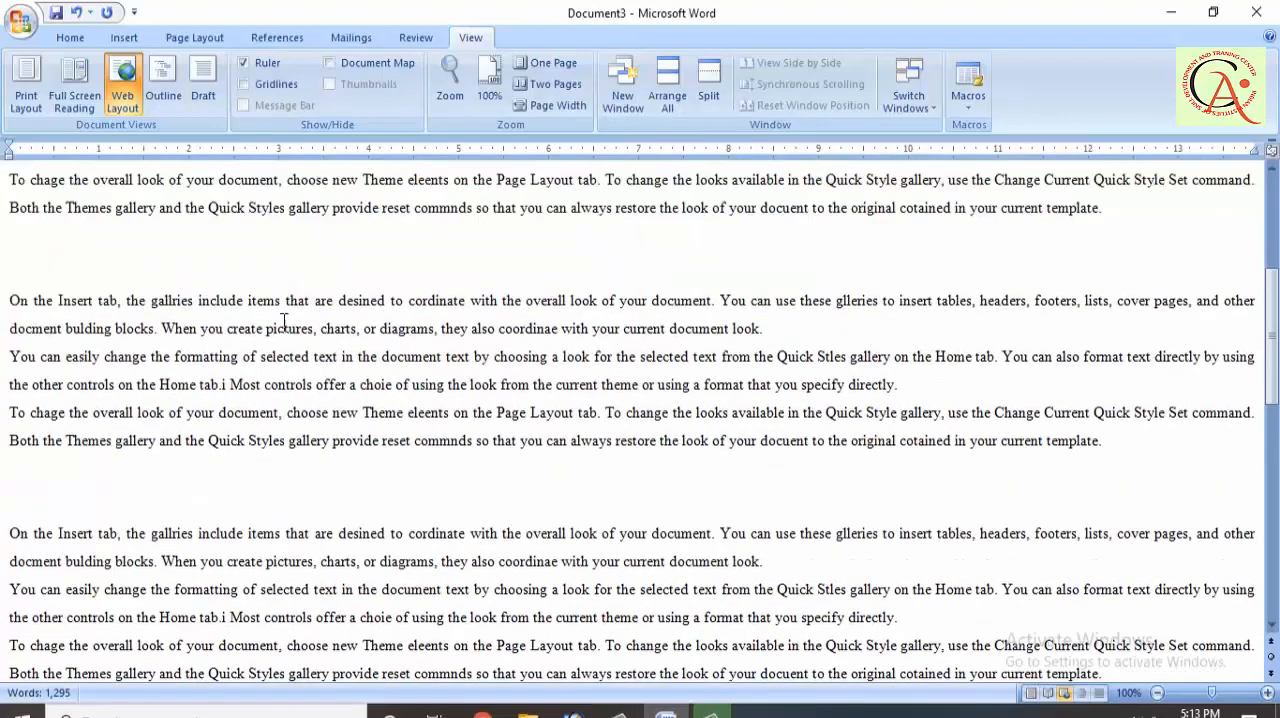
{"action": "scroll", "coordinate": [283, 322], "scroll_direction": "down", "scroll_amount": 1}
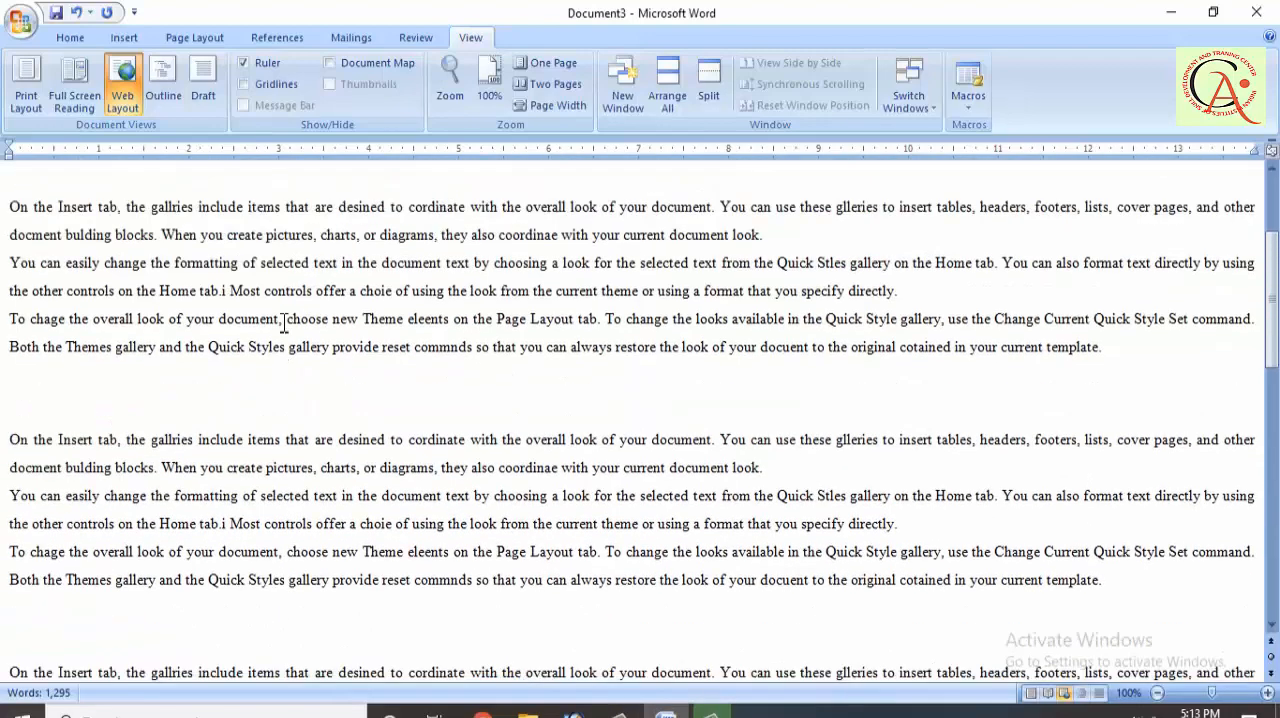
{"action": "scroll", "coordinate": [283, 322], "scroll_direction": "down", "scroll_amount": 1}
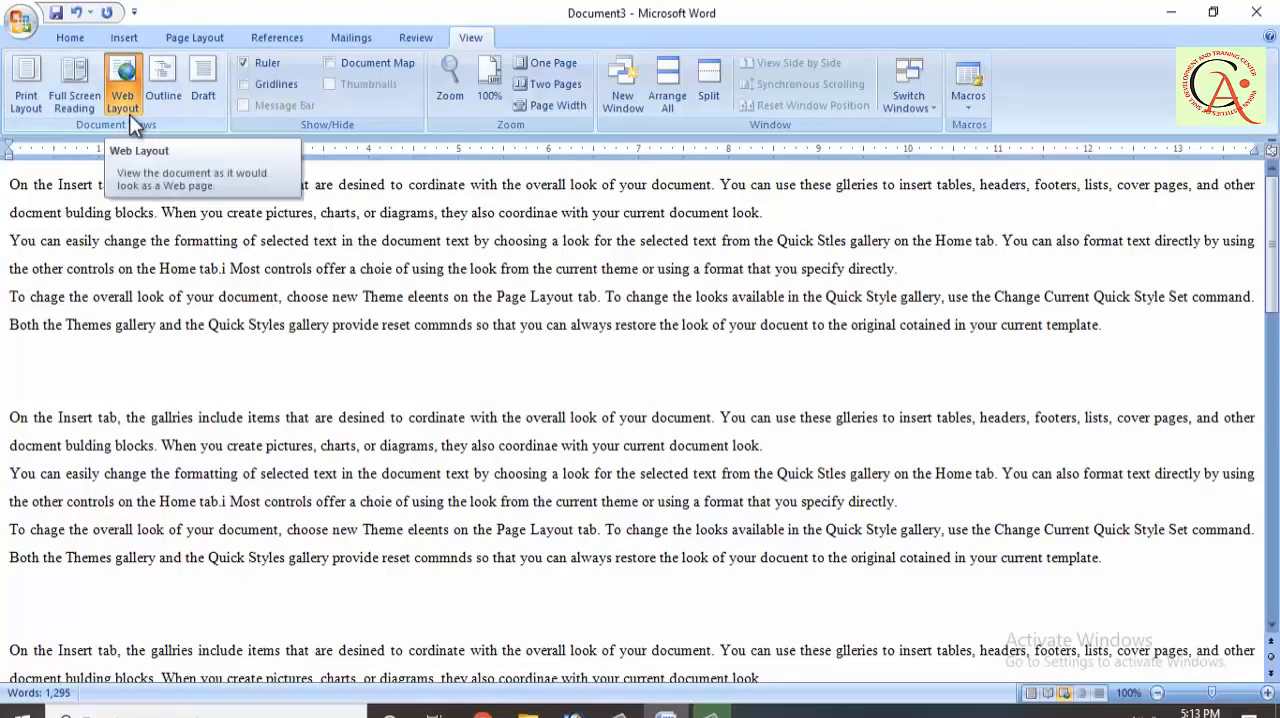
Step: Switch the document to Draft view and look through its text and page-break lines
{"action": "left_click", "coordinate": [204, 96]}
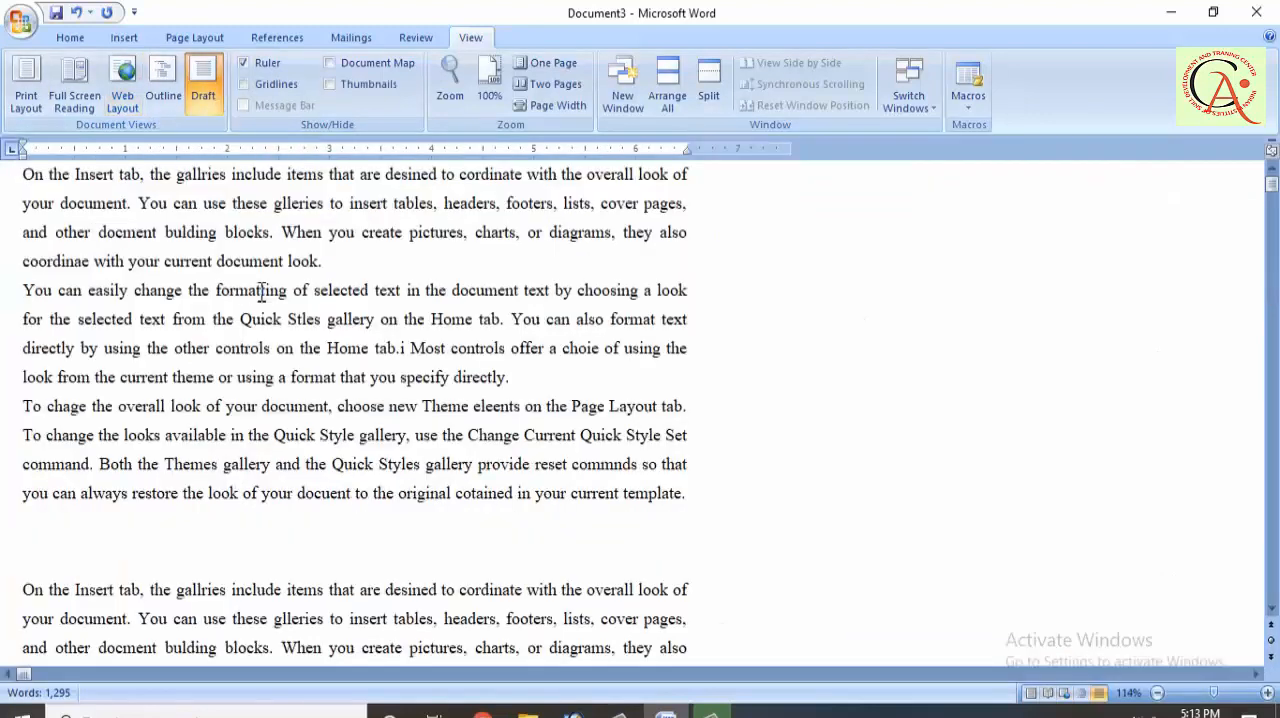
{"action": "scroll", "coordinate": [261, 291], "scroll_direction": "down", "scroll_amount": 5}
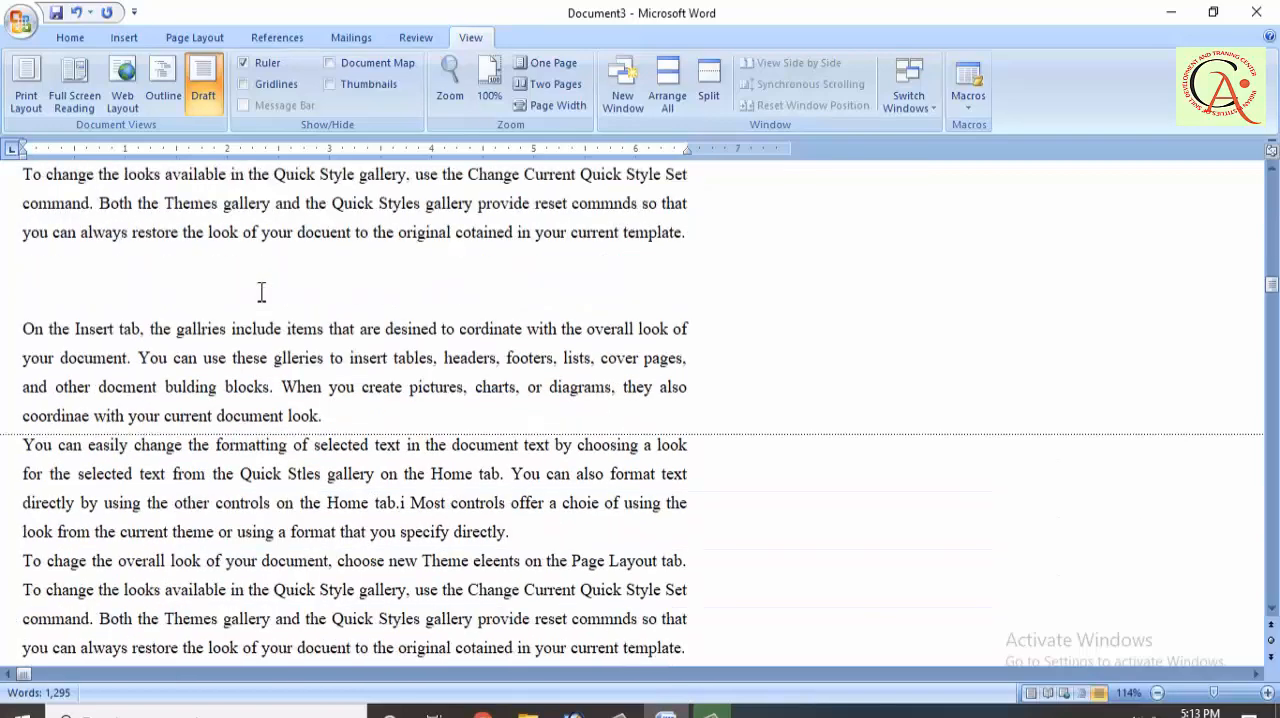
{"action": "scroll", "coordinate": [261, 291], "scroll_direction": "down", "scroll_amount": 3}
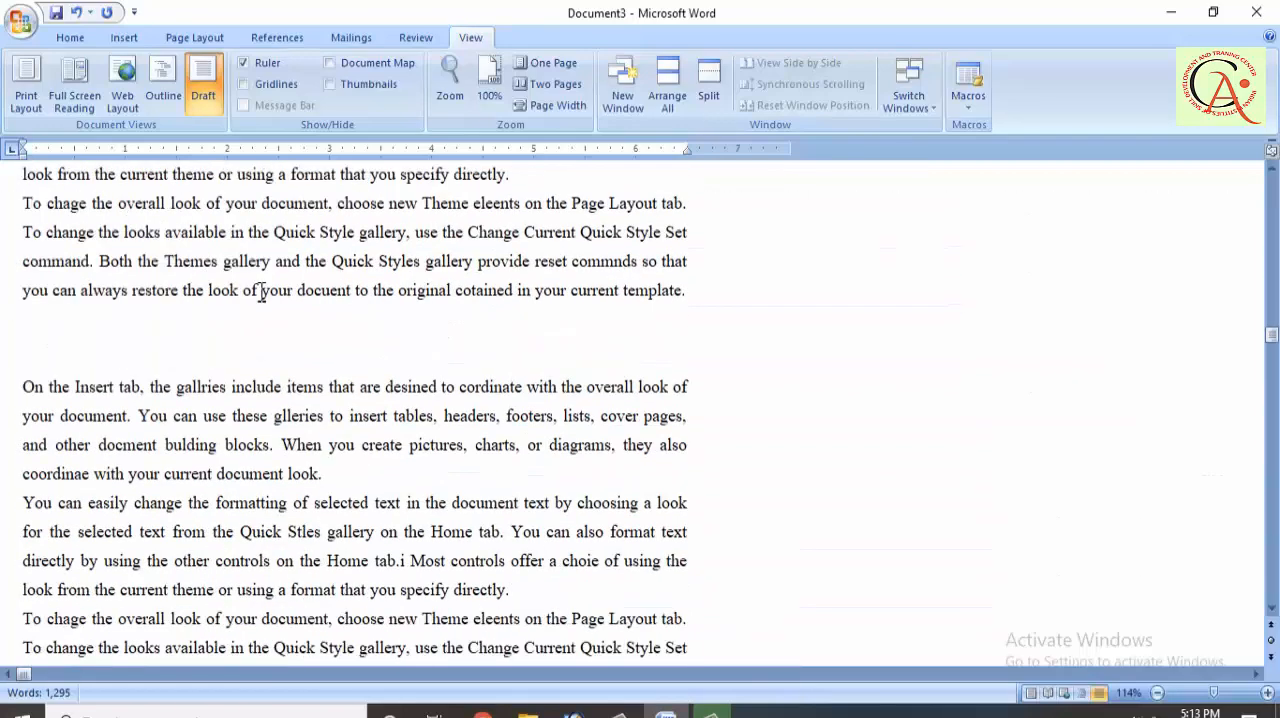
{"action": "scroll", "coordinate": [261, 291], "scroll_direction": "down", "scroll_amount": 5}
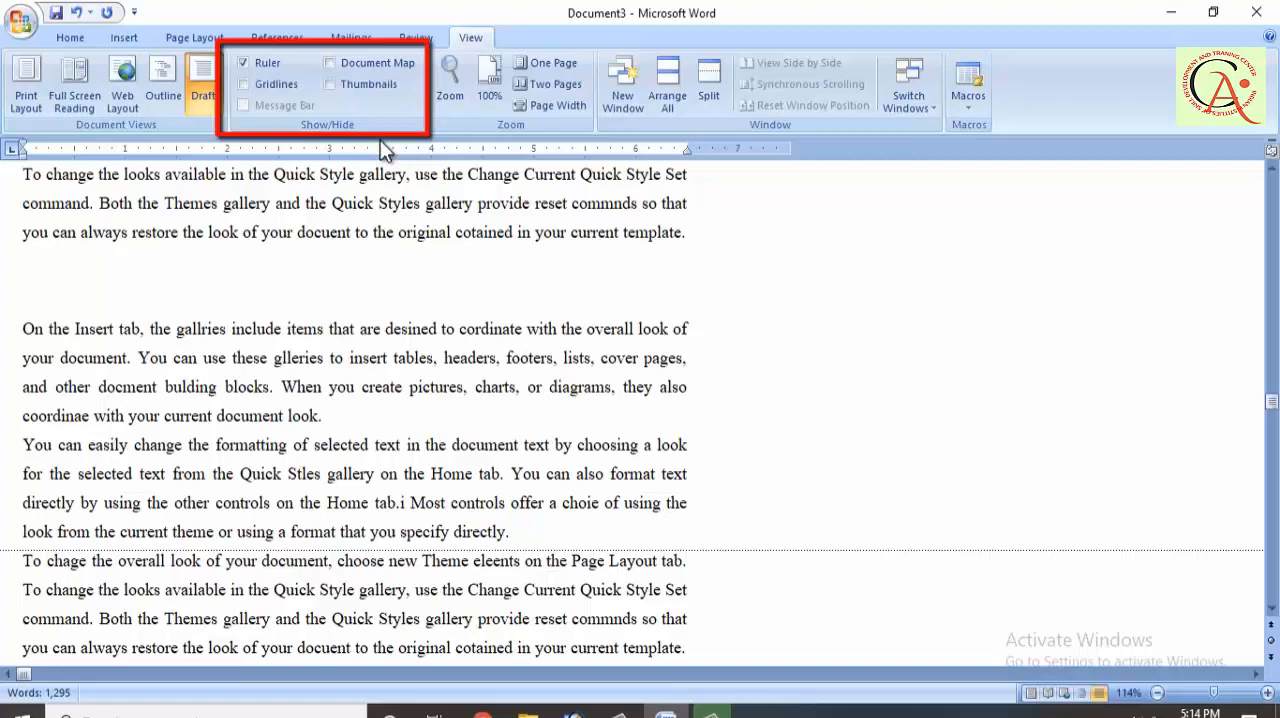
Step: Return the document to Print Layout view
{"action": "left_click", "coordinate": [27, 100]}
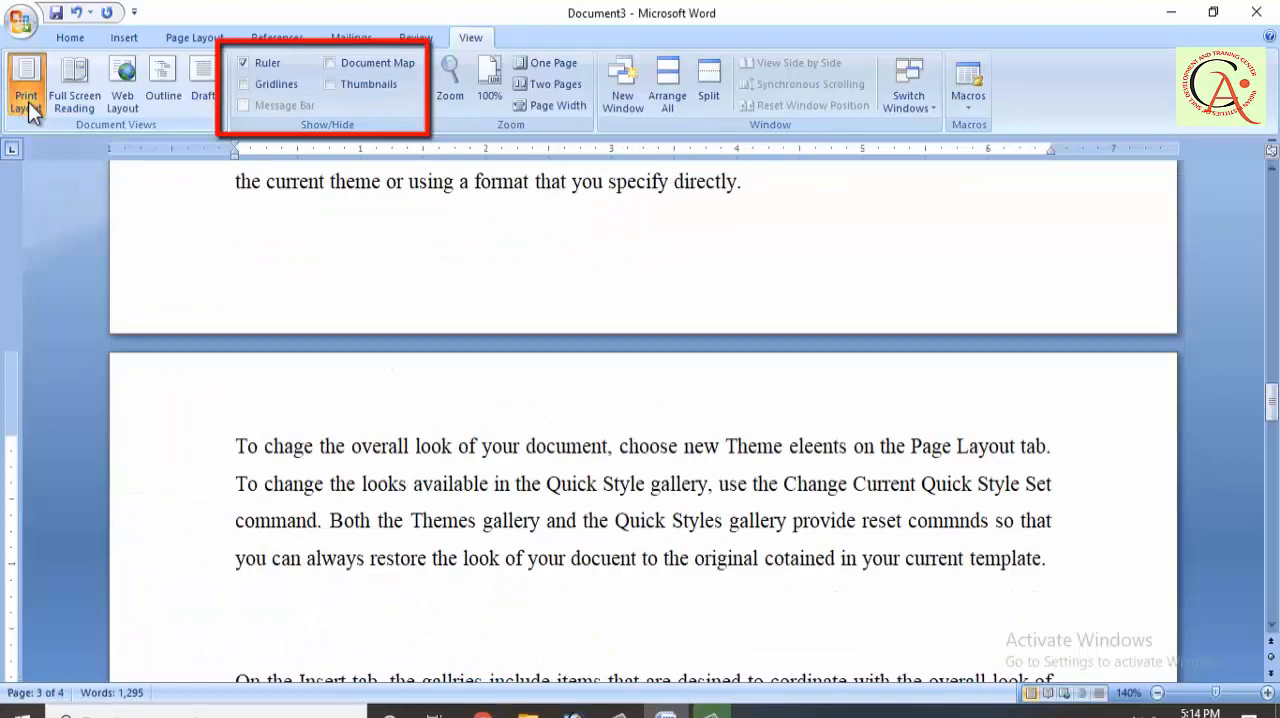
{"action": "double_click", "coordinate": [287, 343]}
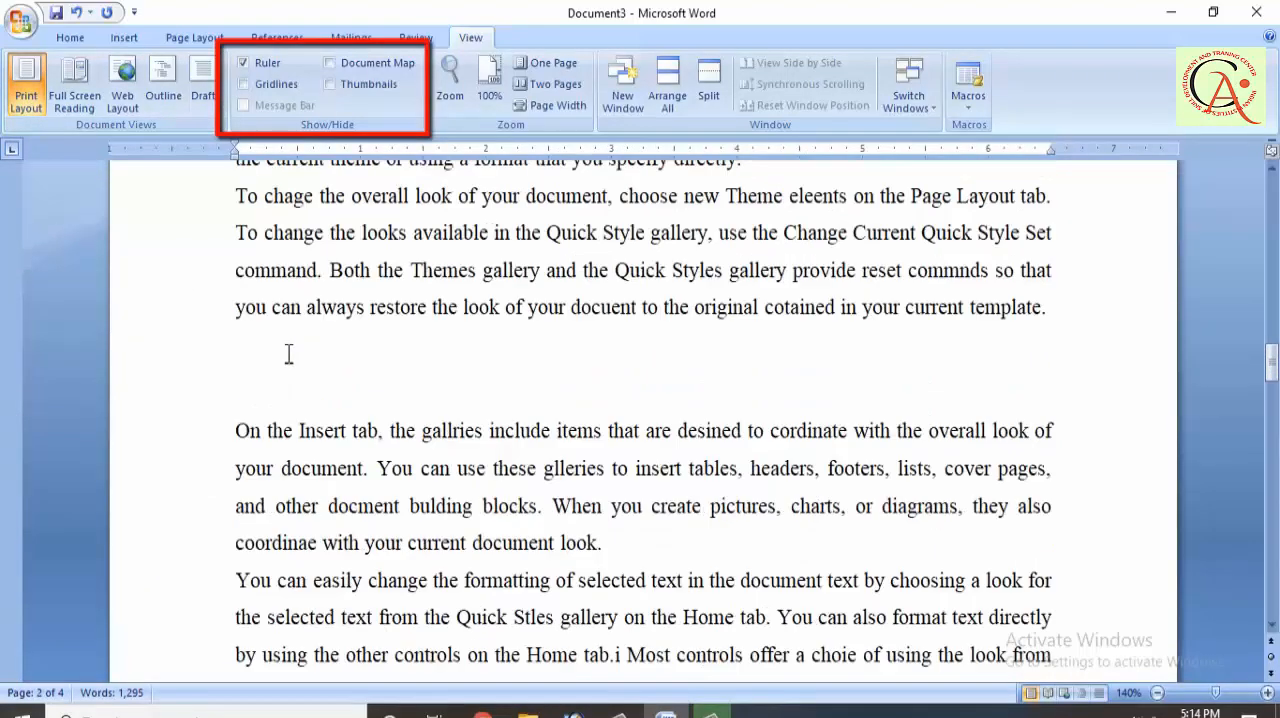
{"action": "scroll", "coordinate": [288, 353], "scroll_direction": "up", "scroll_amount": 5}
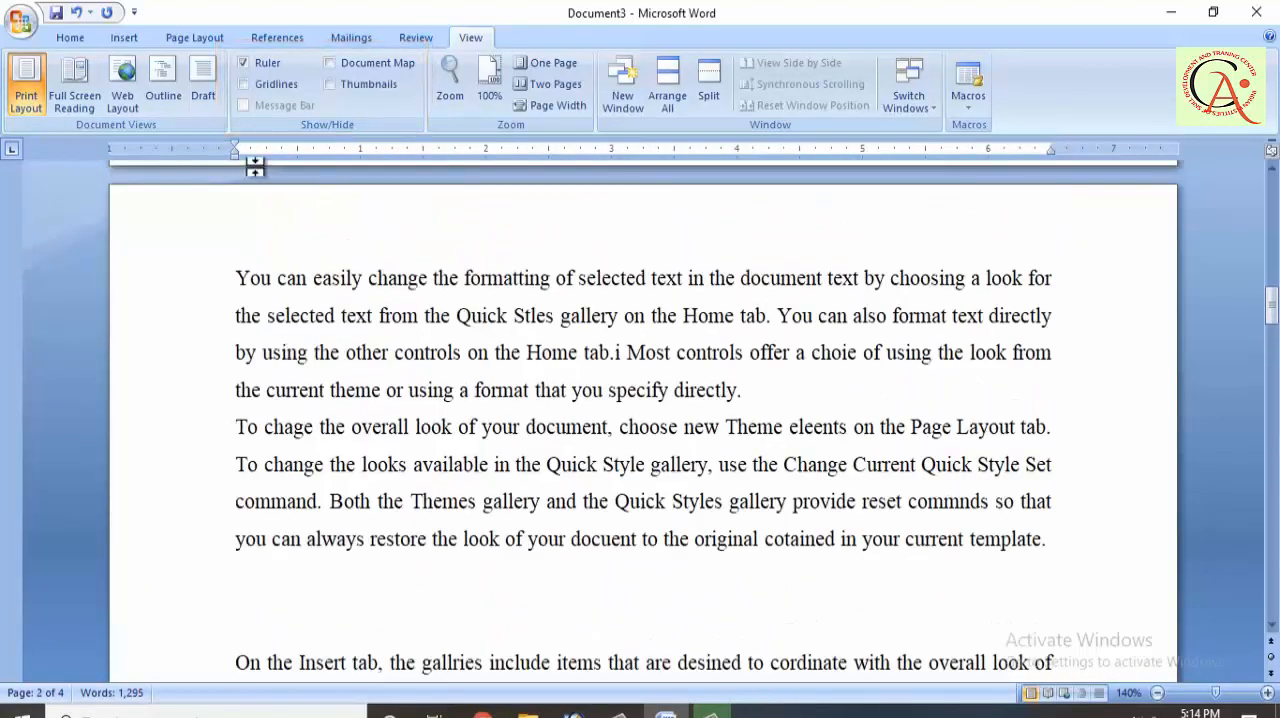
Step: Place the cursor after the first word on page 2, and hide the rulers and show them again
{"action": "left_click", "coordinate": [268, 296]}
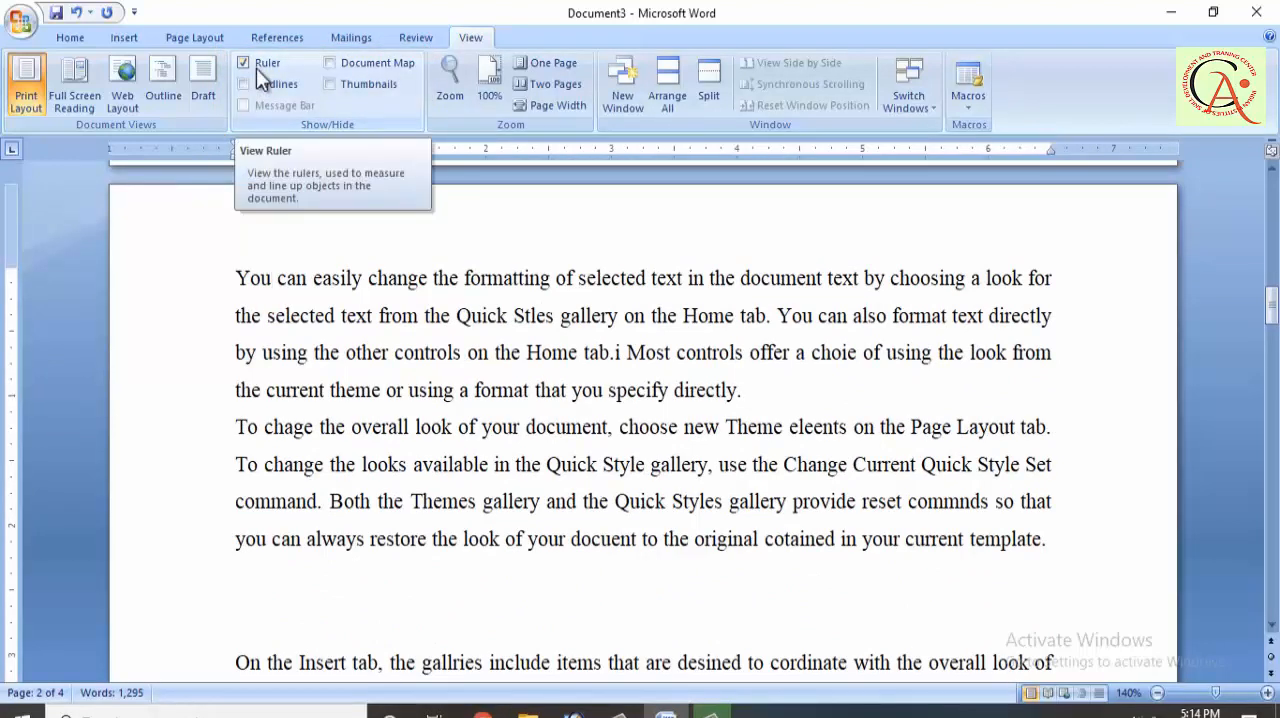
{"action": "left_click", "coordinate": [256, 68]}
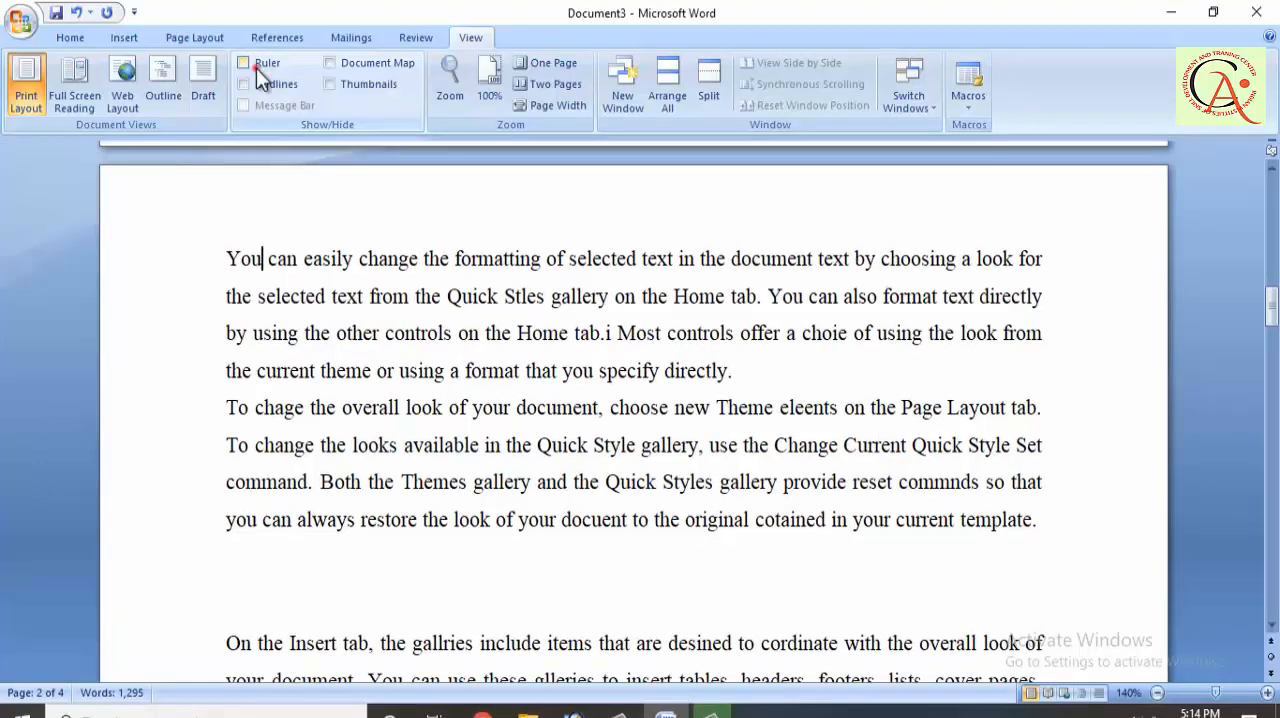
{"action": "left_click", "coordinate": [256, 68]}
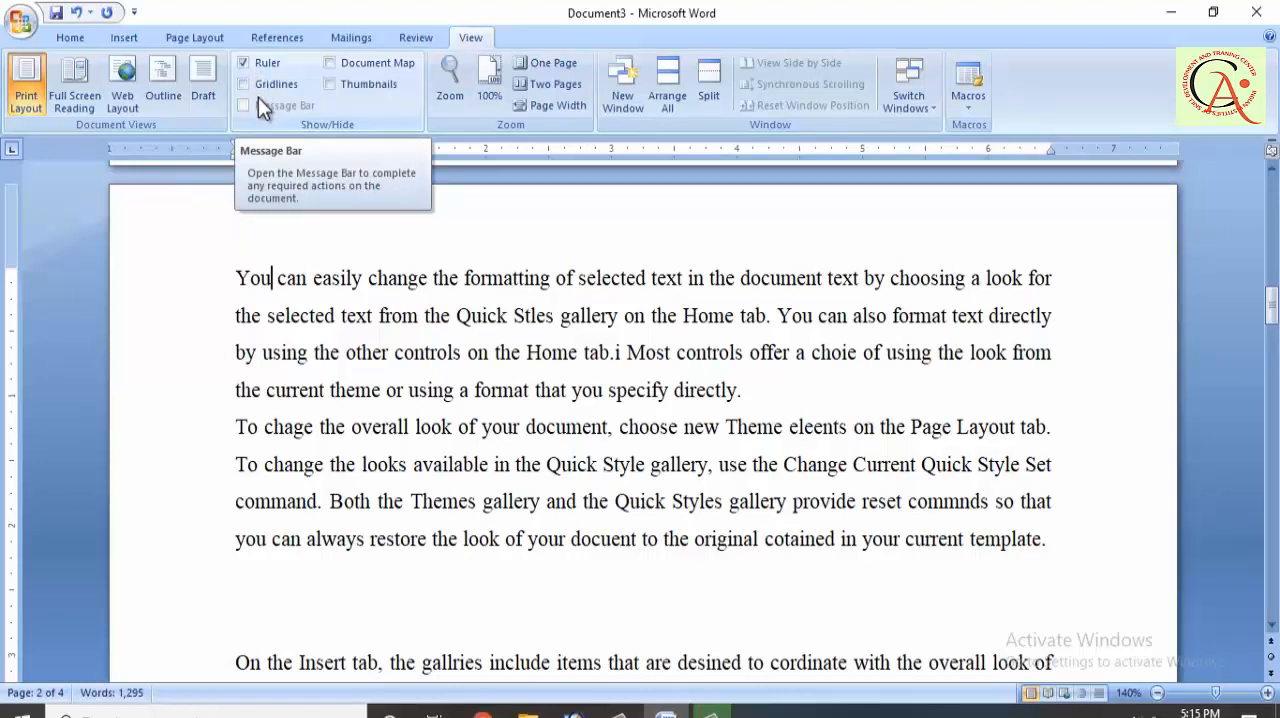
Step: Show the page gridlines and check the document's first page at 100% in Print Preview, closing the preview when done
{"action": "left_click", "coordinate": [262, 85]}
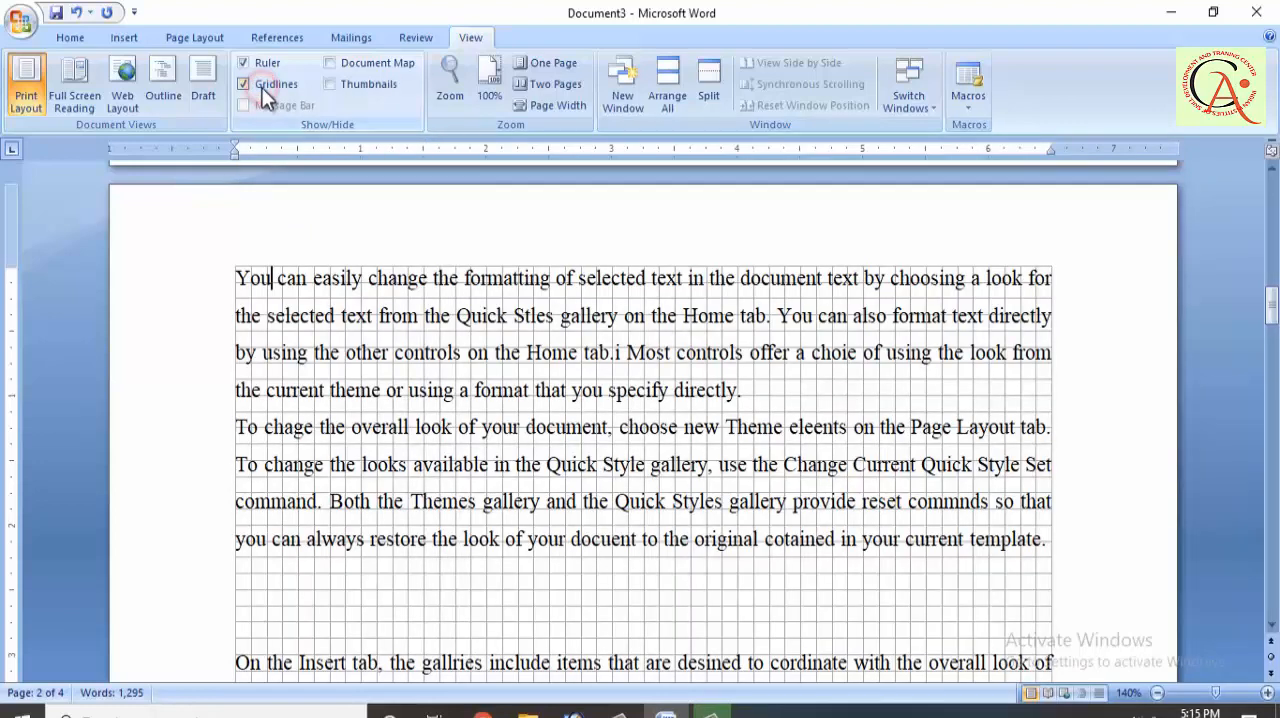
{"action": "scroll", "coordinate": [310, 420], "scroll_direction": "down", "scroll_amount": 2}
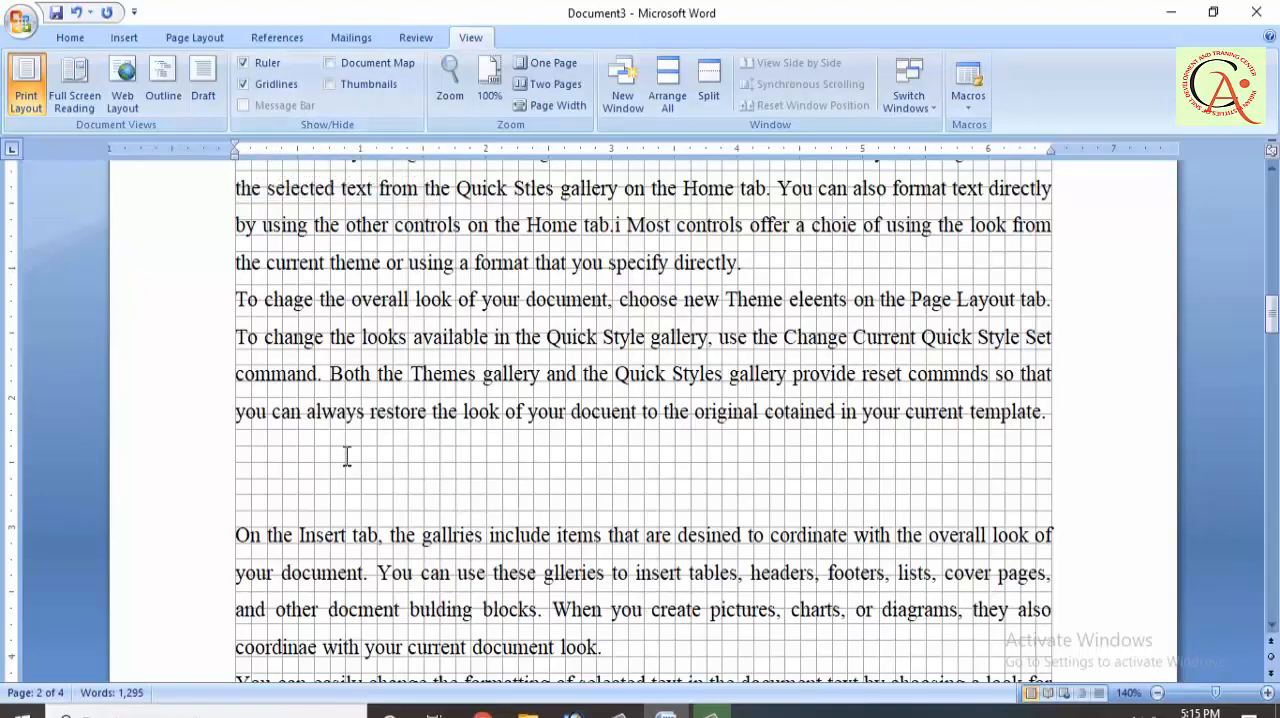
{"action": "key", "text": "ctrl+F2"}
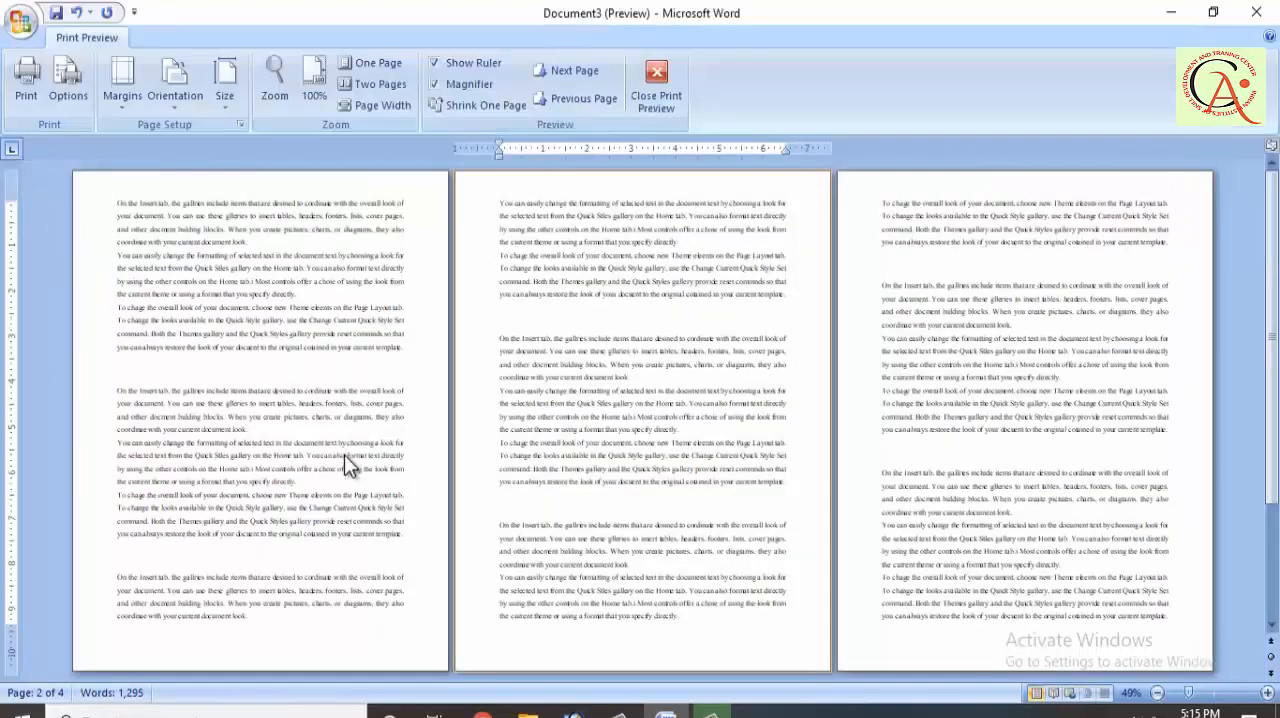
{"action": "left_click", "coordinate": [336, 263]}
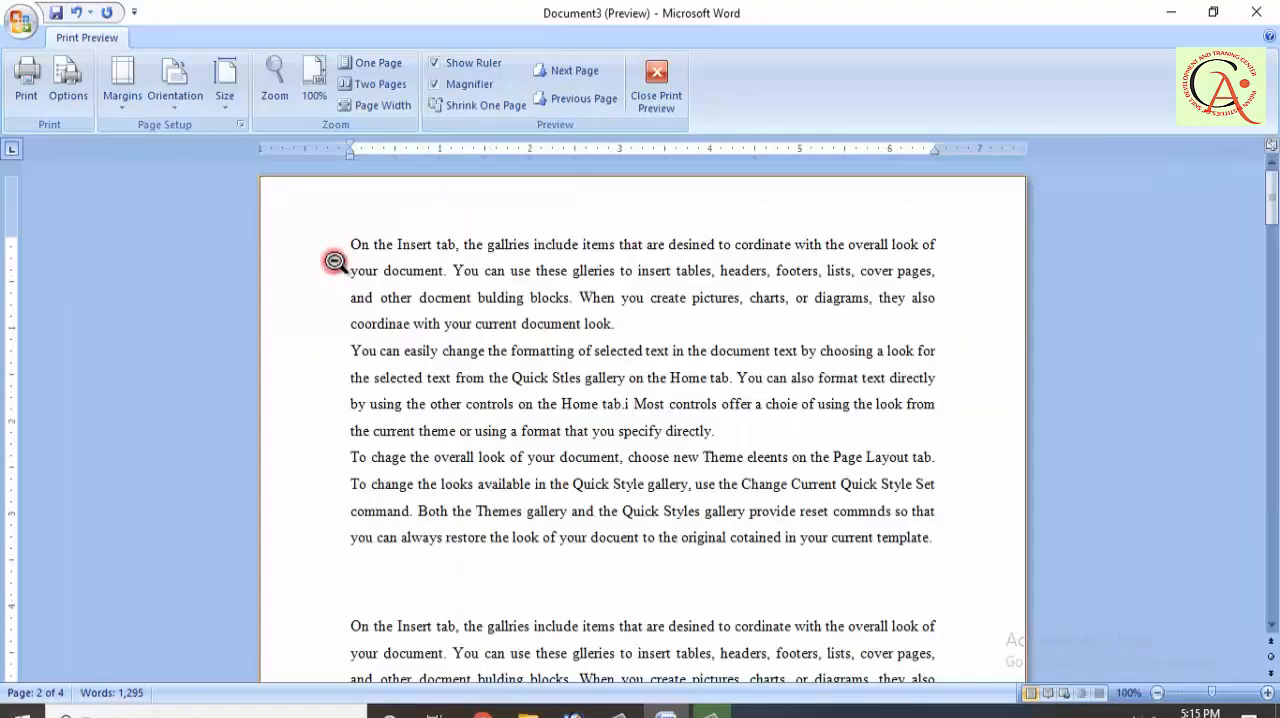
{"action": "left_click", "coordinate": [640, 86]}
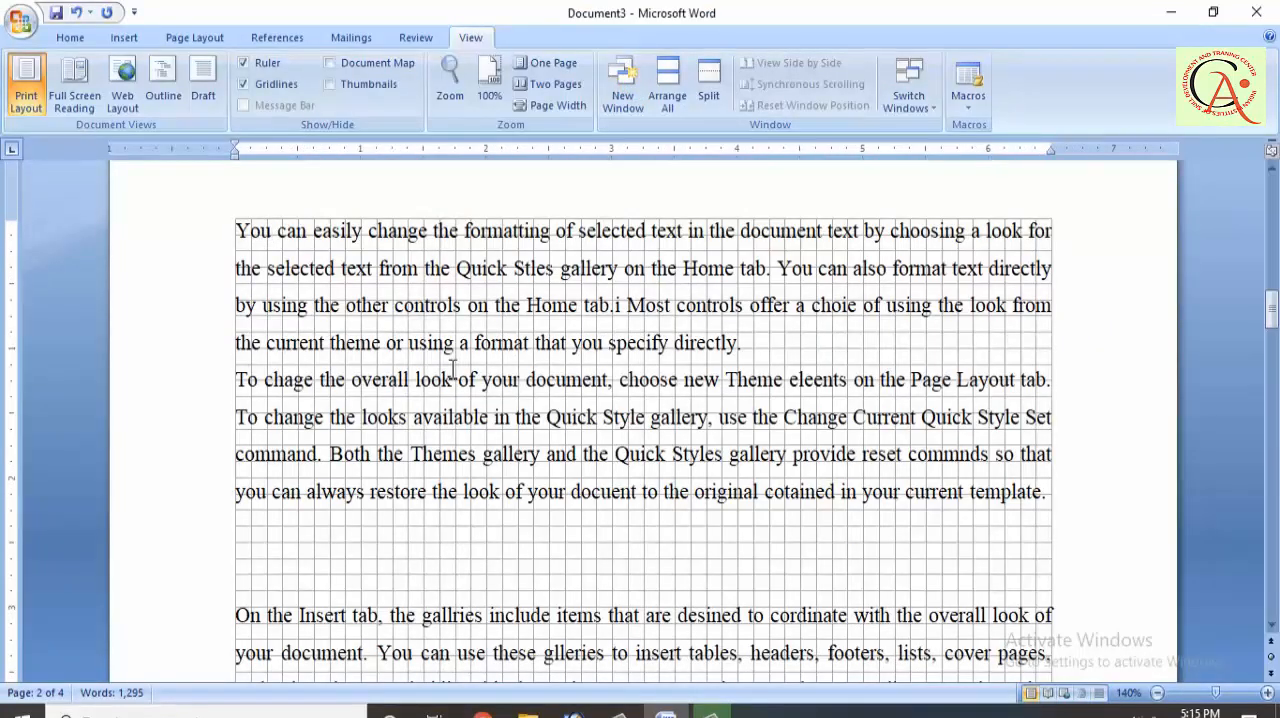
Step: Hide the gridlines and place the cursor at the end of the first paragraph on page 1
{"action": "left_click", "coordinate": [285, 84]}
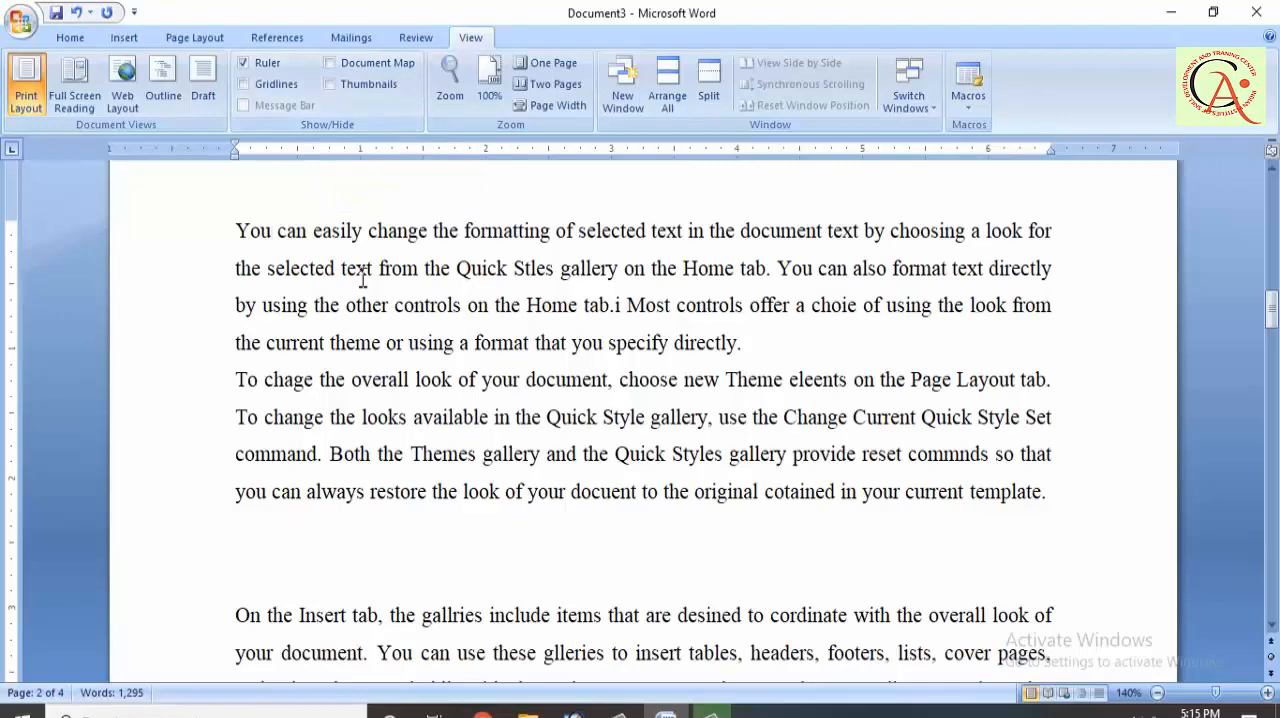
{"action": "scroll", "coordinate": [362, 280], "scroll_direction": "up", "scroll_amount": 4}
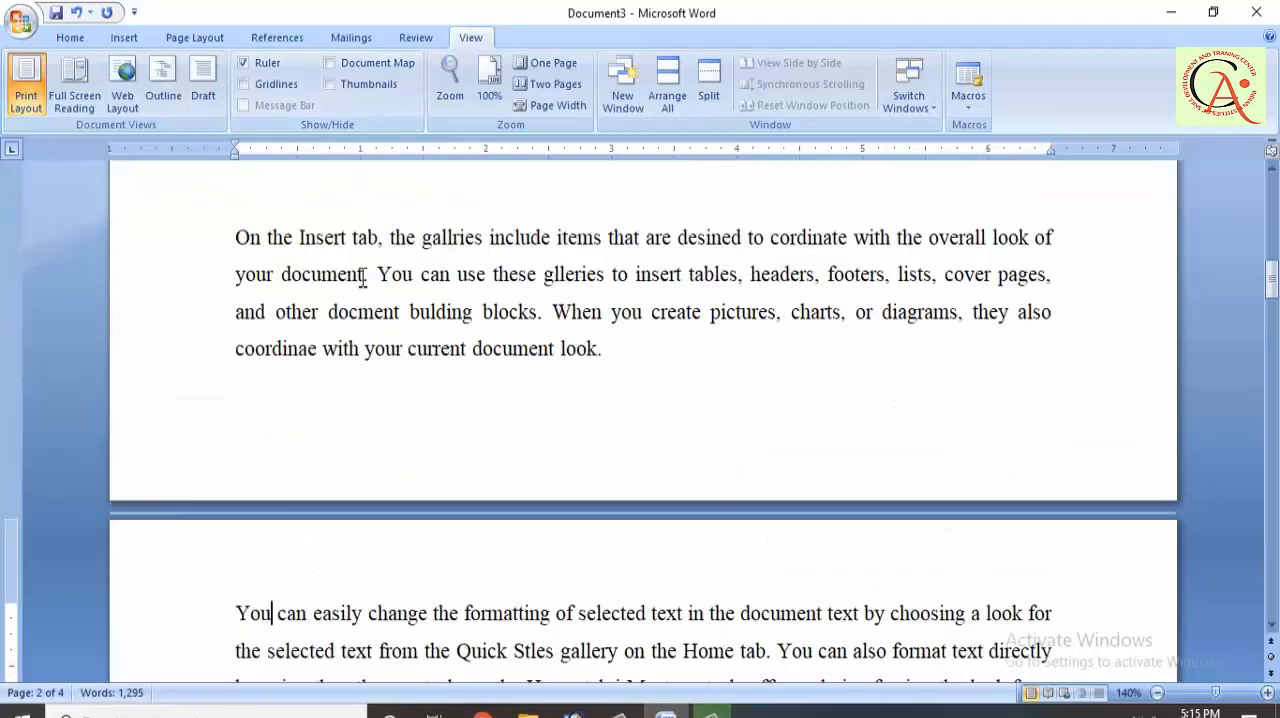
{"action": "scroll", "coordinate": [362, 280], "scroll_direction": "up", "scroll_amount": 4}
{"action": "scroll", "coordinate": [362, 280], "scroll_direction": "up", "scroll_amount": 4}
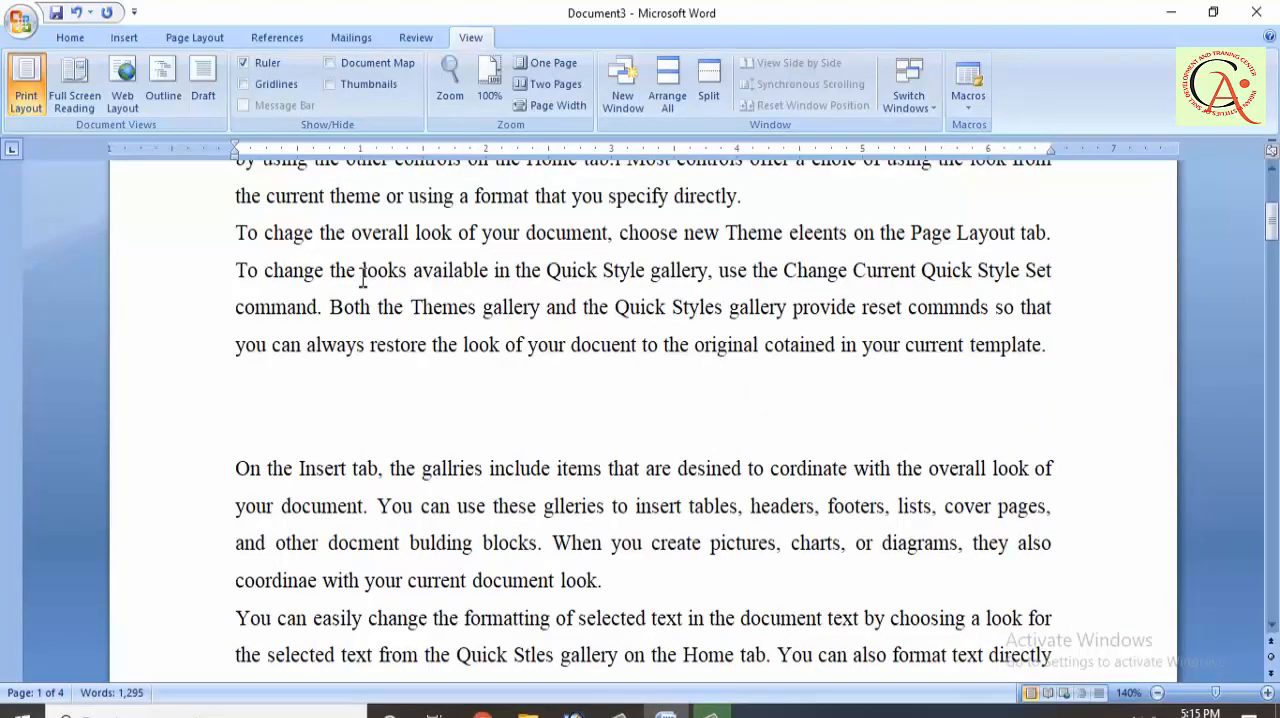
{"action": "scroll", "coordinate": [362, 280], "scroll_direction": "up", "scroll_amount": 6}
{"action": "scroll", "coordinate": [362, 278], "scroll_direction": "up", "scroll_amount": 1}
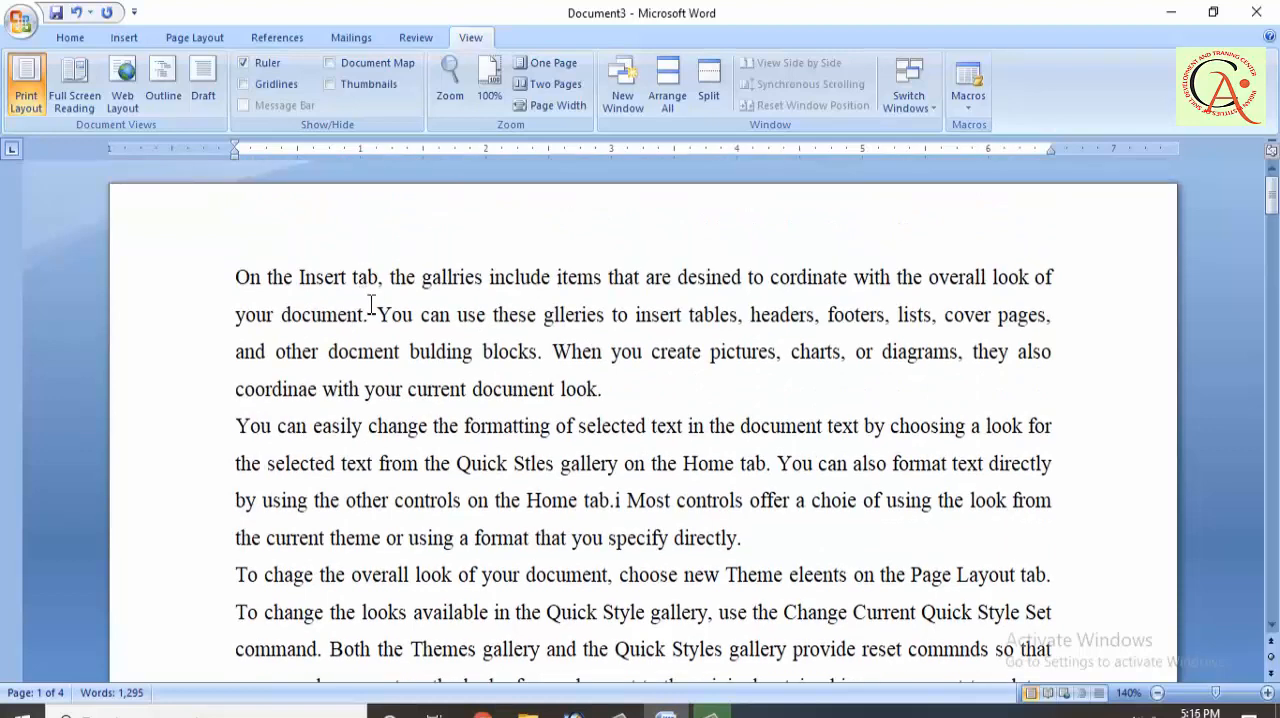
{"action": "left_click", "coordinate": [650, 386]}
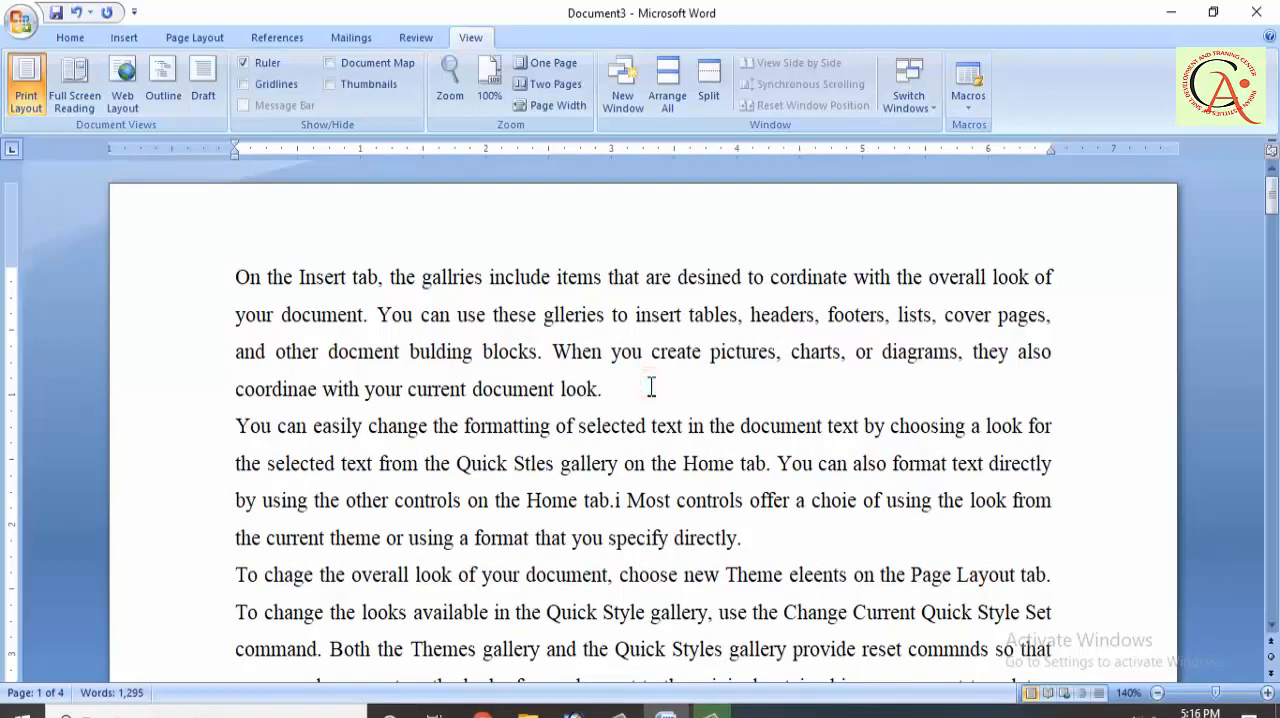
Step: Add the line "india" below the first paragraph on page 1 and format it with the Heading 1 style
{"action": "key", "text": "Return"}
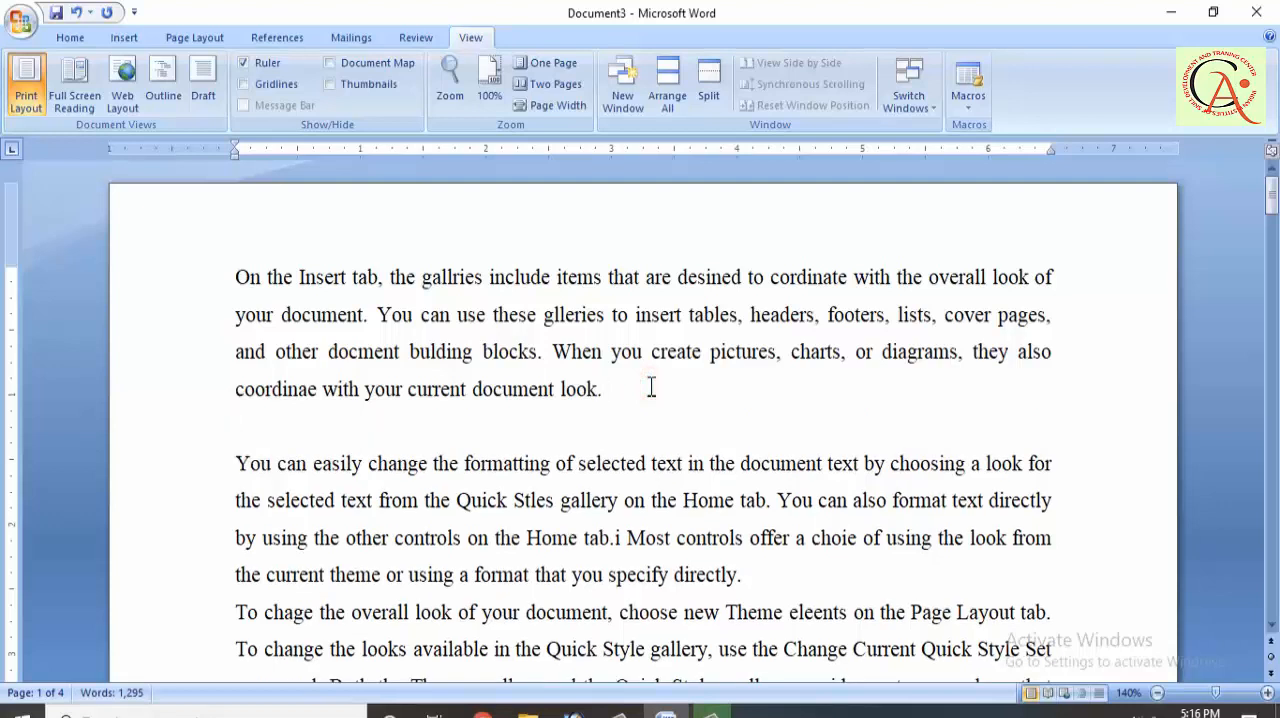
{"action": "type", "text": "india"}
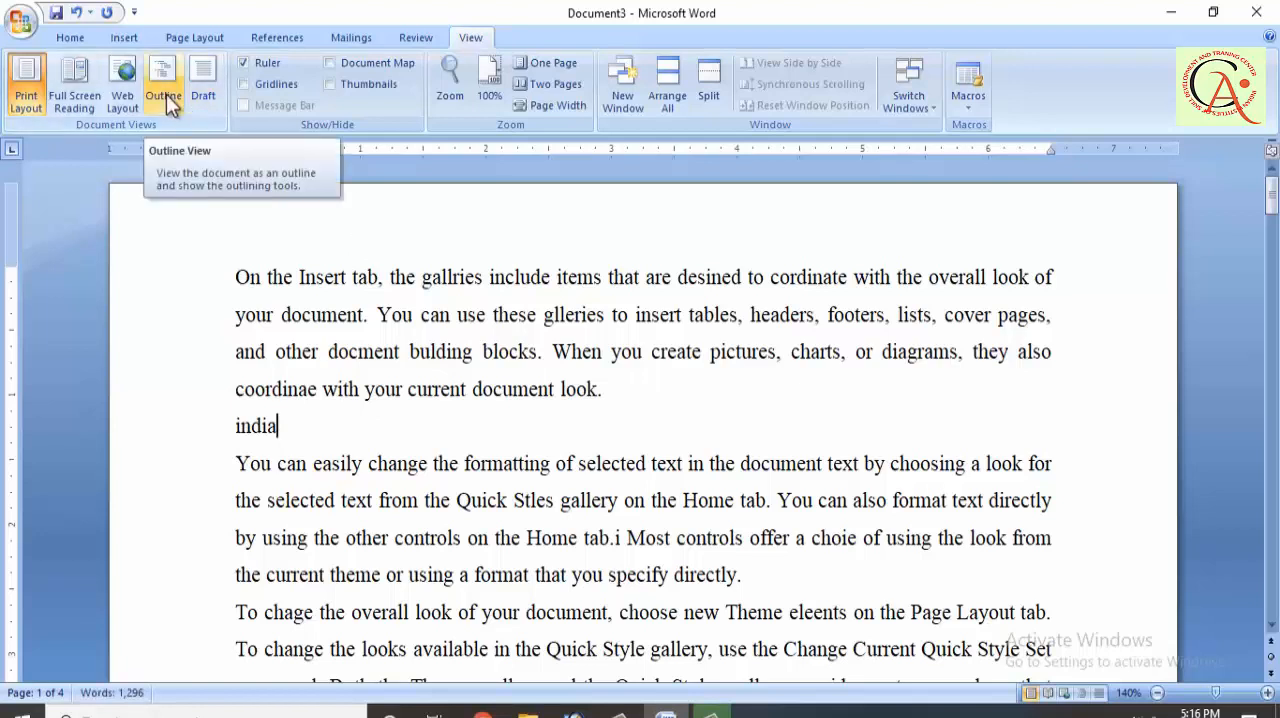
{"action": "left_click", "coordinate": [83, 42]}
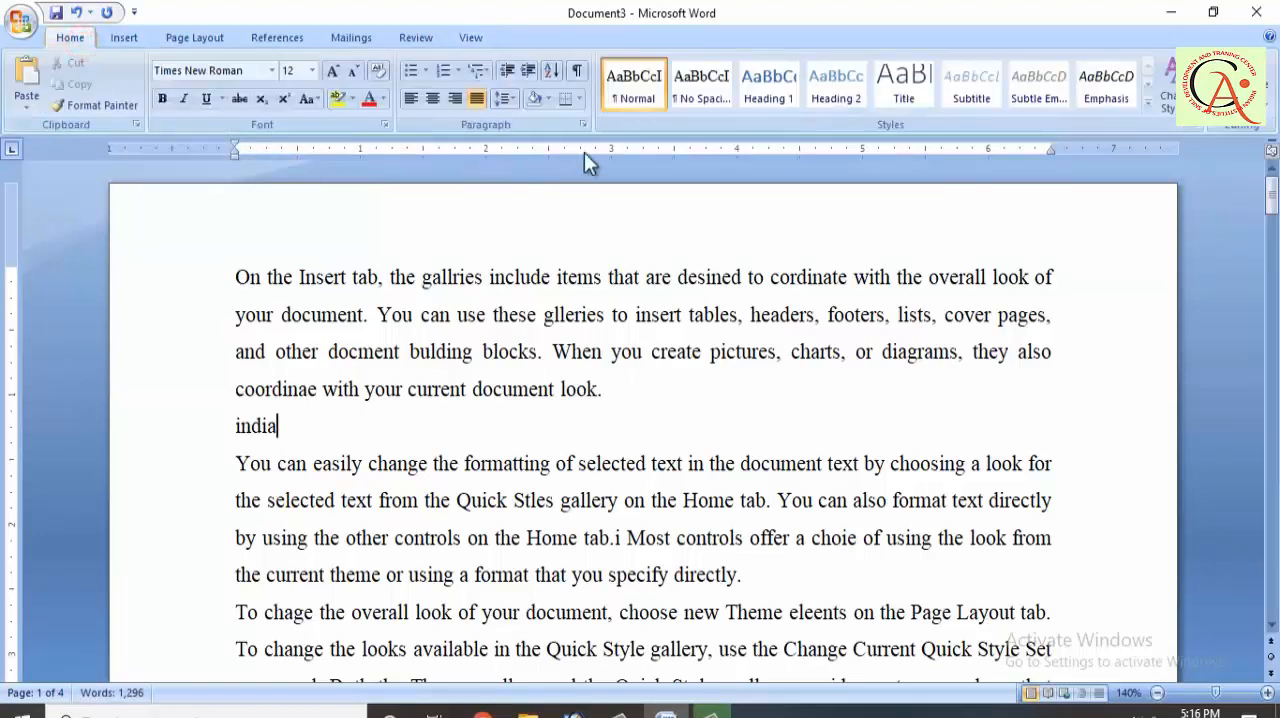
{"action": "left_click", "coordinate": [777, 98]}
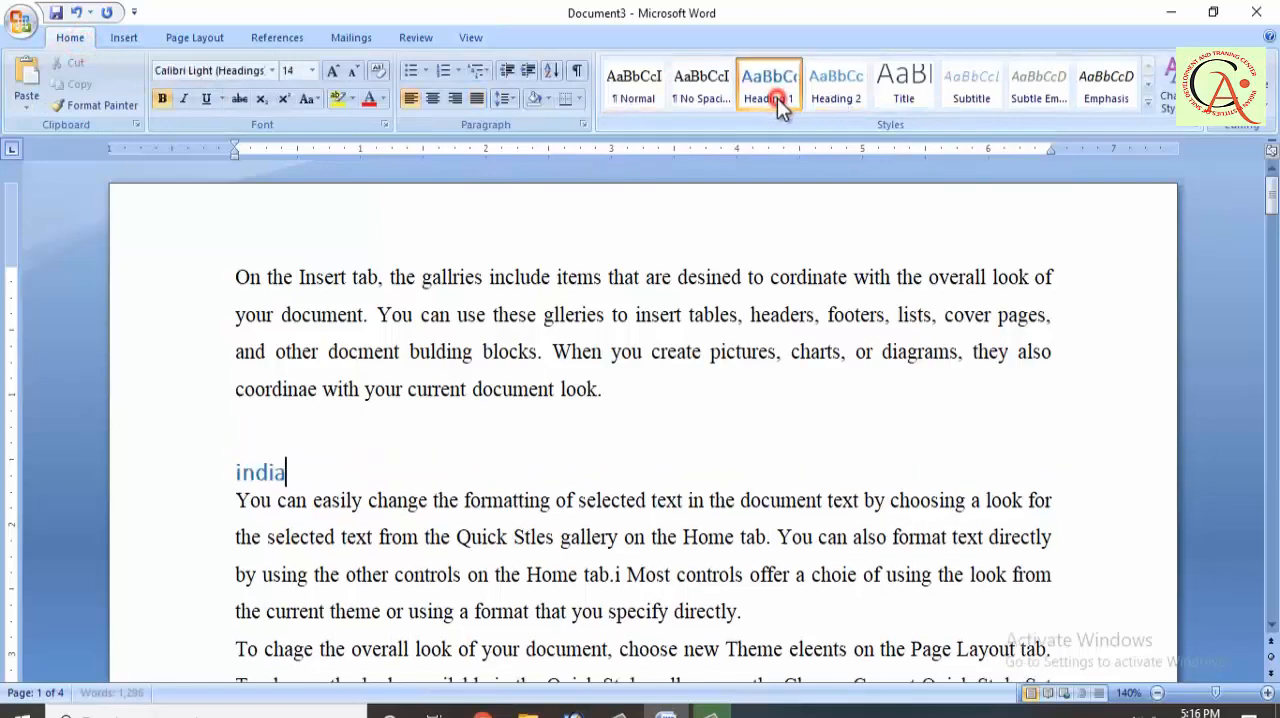
Step: Enter "new delhi" on the blank line before the next "On the Insert tab" paragraph on page 1 and apply the Heading 2 style
{"action": "scroll", "coordinate": [547, 384], "scroll_direction": "down", "scroll_amount": 5}
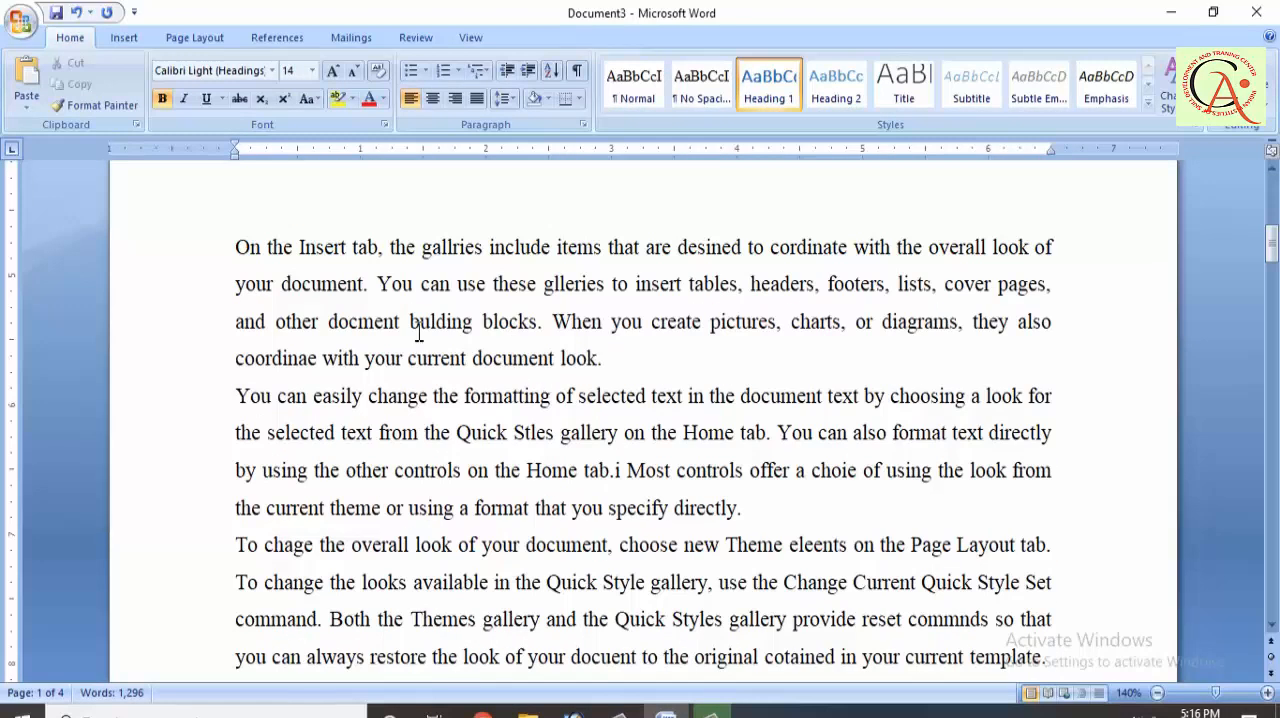
{"action": "scroll", "coordinate": [315, 253], "scroll_direction": "up", "scroll_amount": 1}
{"action": "left_click", "coordinate": [285, 322]}
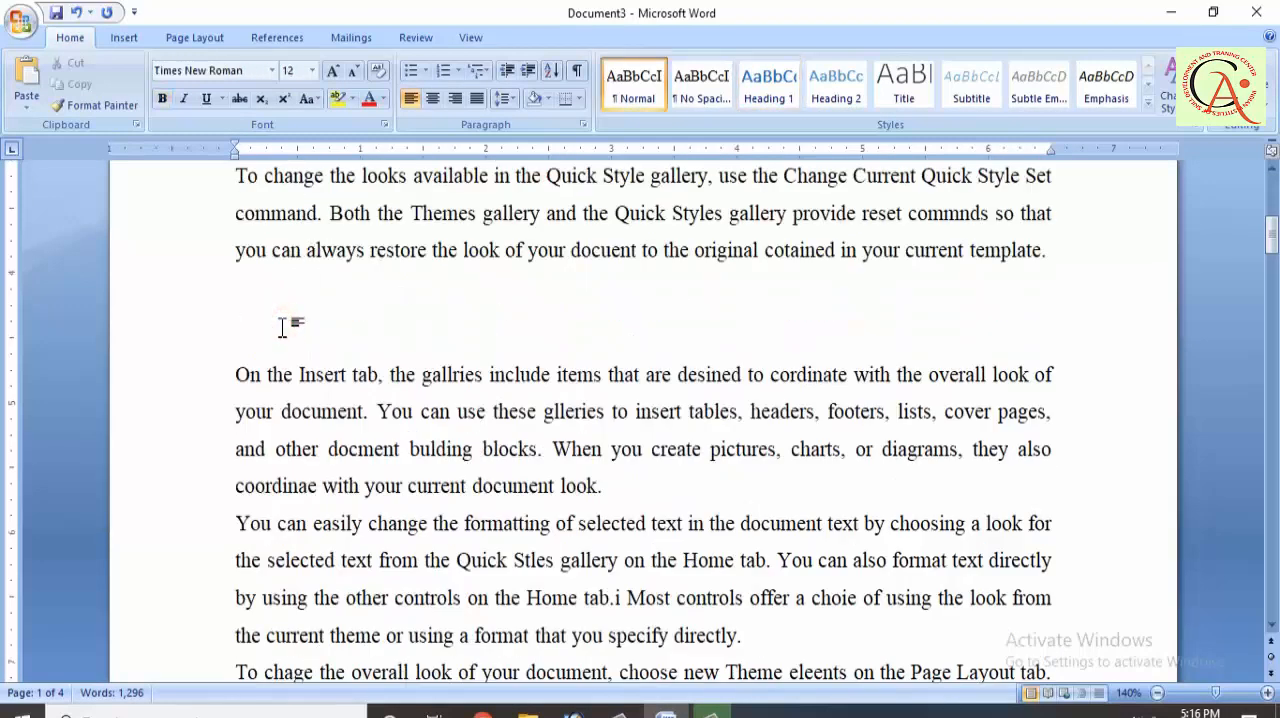
{"action": "type", "text": "new delhi"}
{"action": "left_click", "coordinate": [825, 96]}
Step: Enter "USA" on the blank line between the text blocks on page 2 and apply the Heading 1 style
{"action": "scroll", "coordinate": [601, 335], "scroll_direction": "down", "scroll_amount": 10}
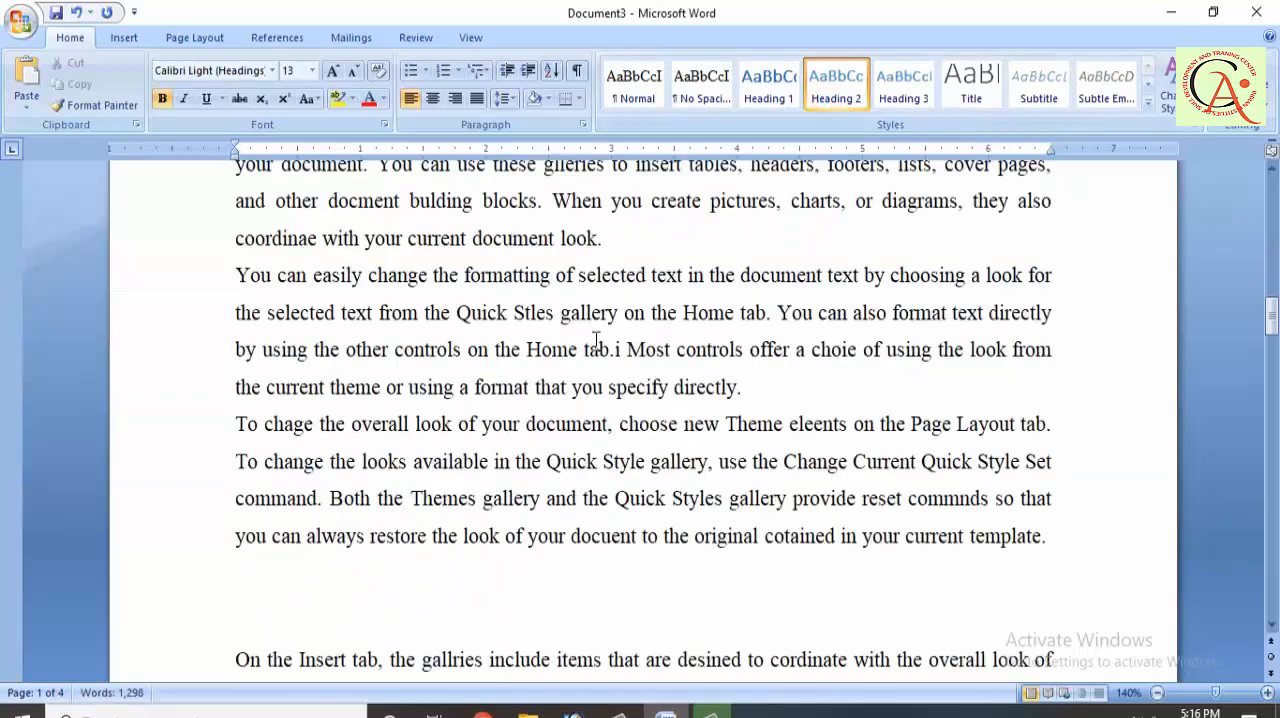
{"action": "left_click", "coordinate": [311, 283]}
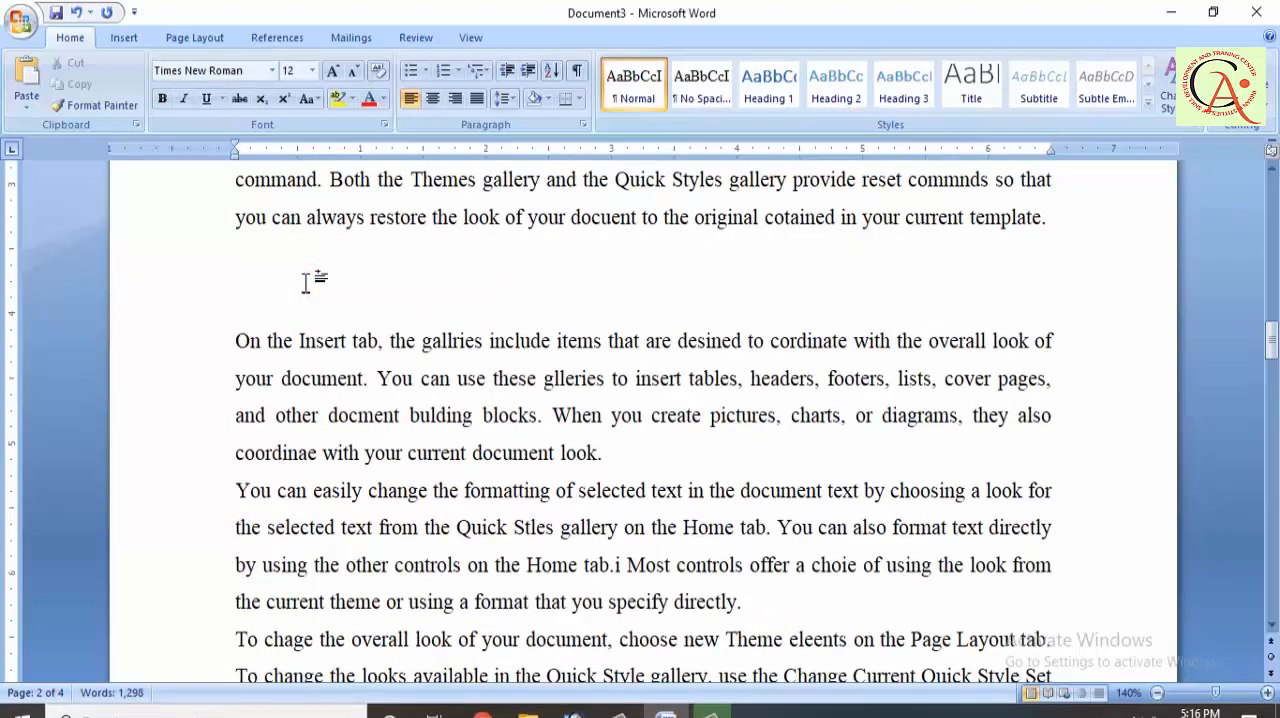
{"action": "type", "text": "USA"}
{"action": "left_click", "coordinate": [757, 102]}
Step: Enter "New York" on the blank line between the text blocks on page 3 and apply the Heading 2 style
{"action": "scroll", "coordinate": [494, 374], "scroll_direction": "up", "scroll_amount": 4}
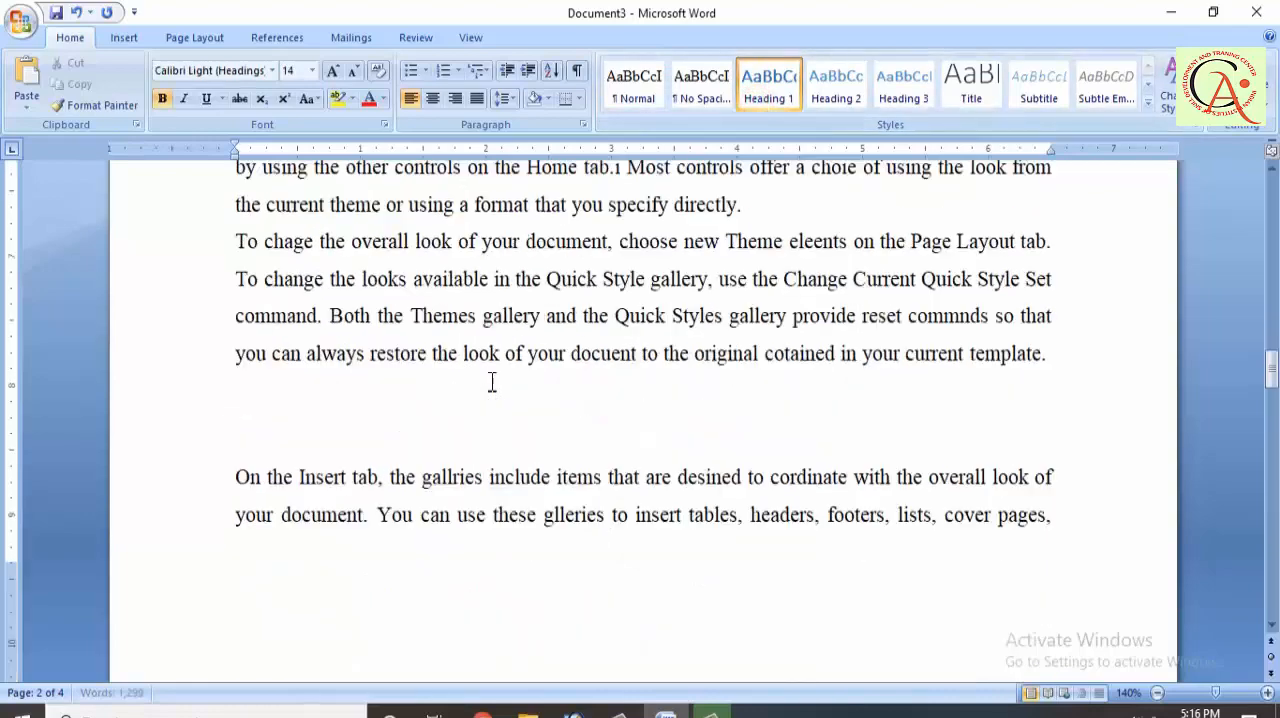
{"action": "scroll", "coordinate": [492, 382], "scroll_direction": "down", "scroll_amount": 2}
{"action": "left_click", "coordinate": [344, 505]}
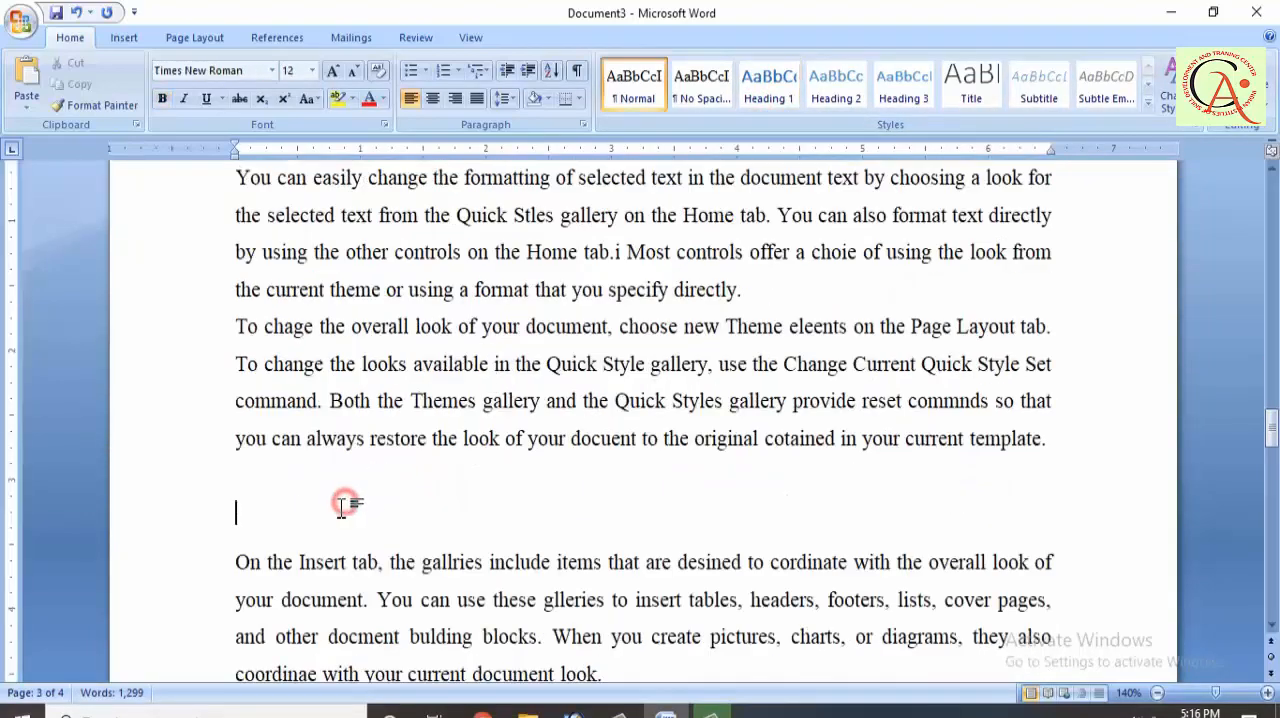
{"action": "type", "text": "New York"}
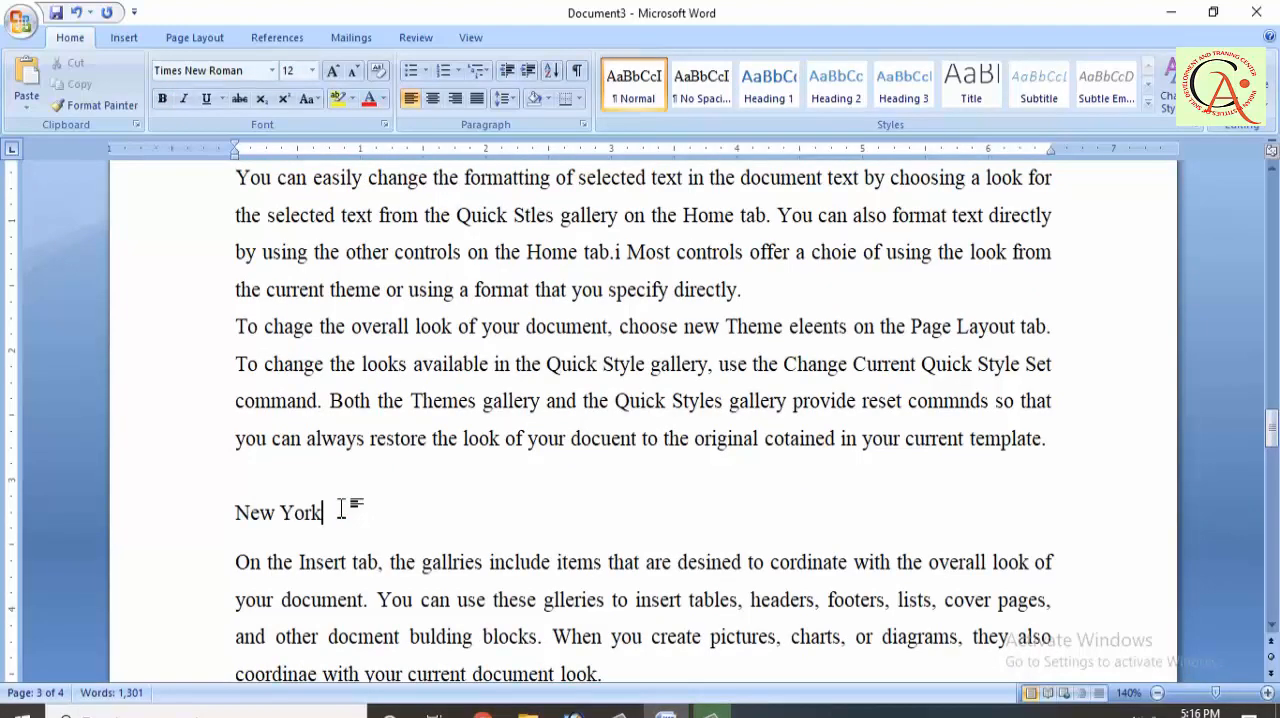
{"action": "left_click", "coordinate": [834, 95]}
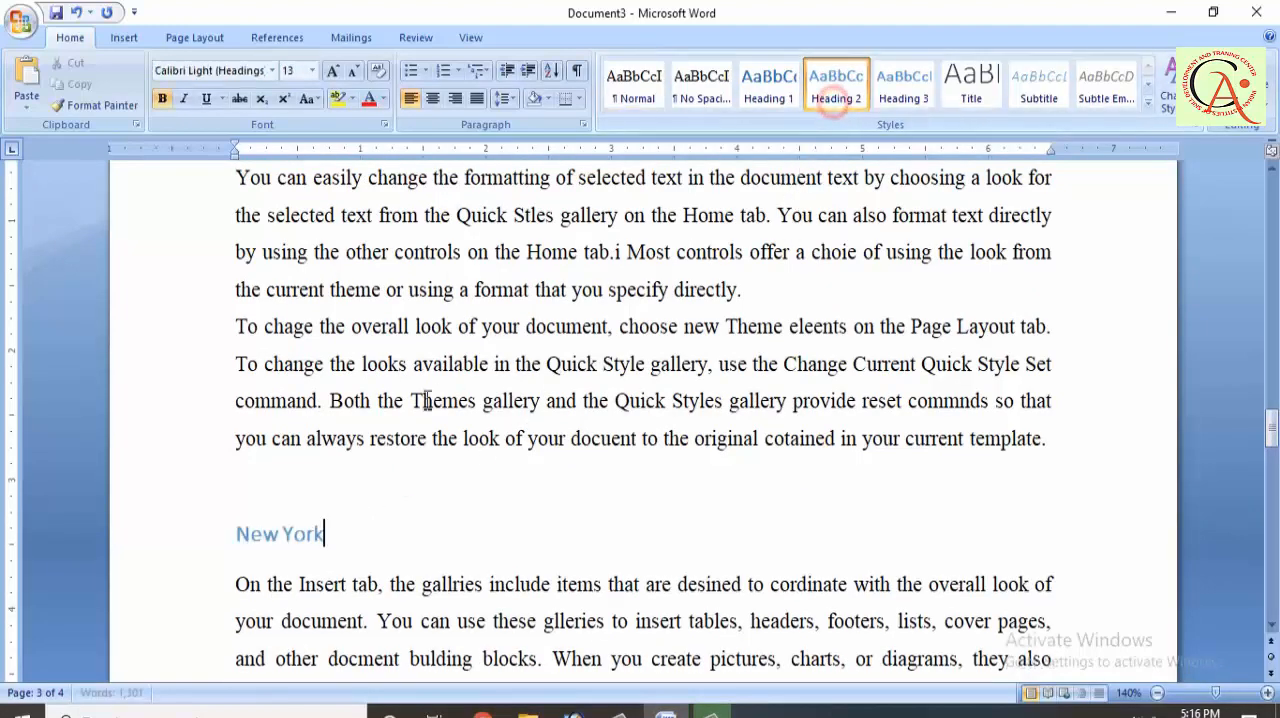
Step: Show the Document Map, jump to the india, USA, new delhi and New York headings in turn, and hide the map
{"action": "scroll", "coordinate": [425, 402], "scroll_direction": "up", "scroll_amount": 2}
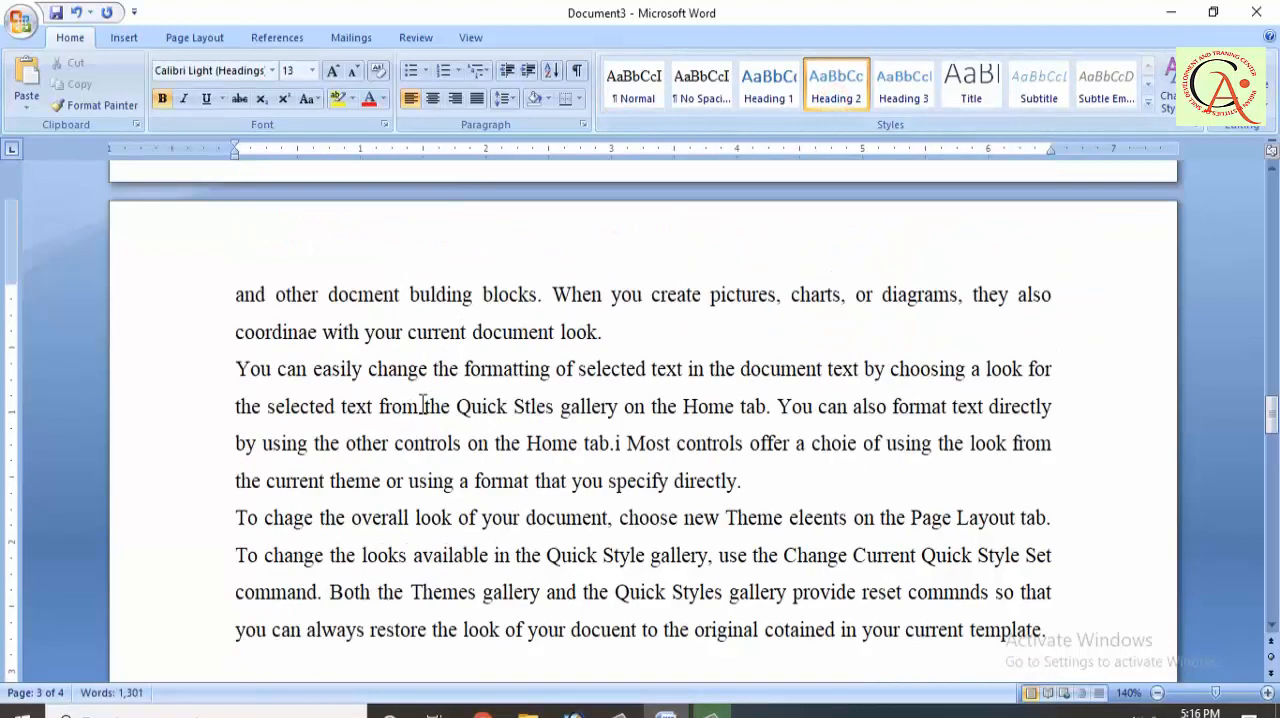
{"action": "left_click", "coordinate": [472, 38]}
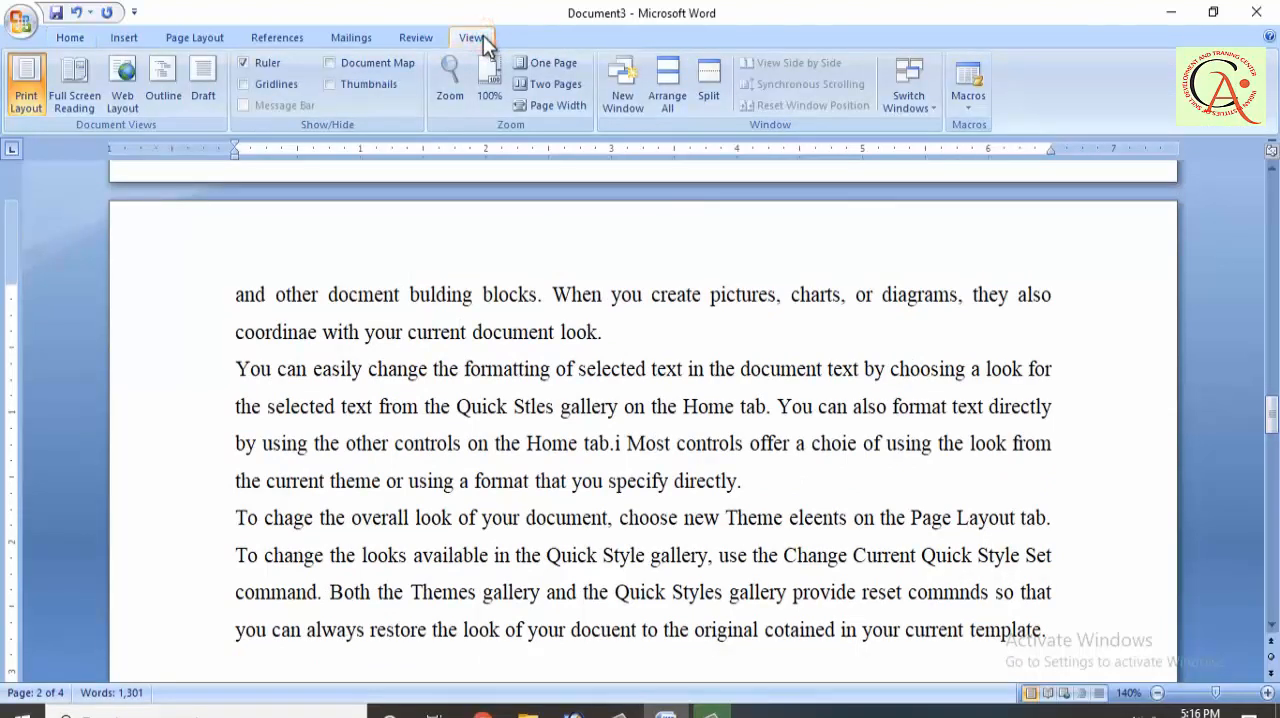
{"action": "left_click", "coordinate": [403, 65]}
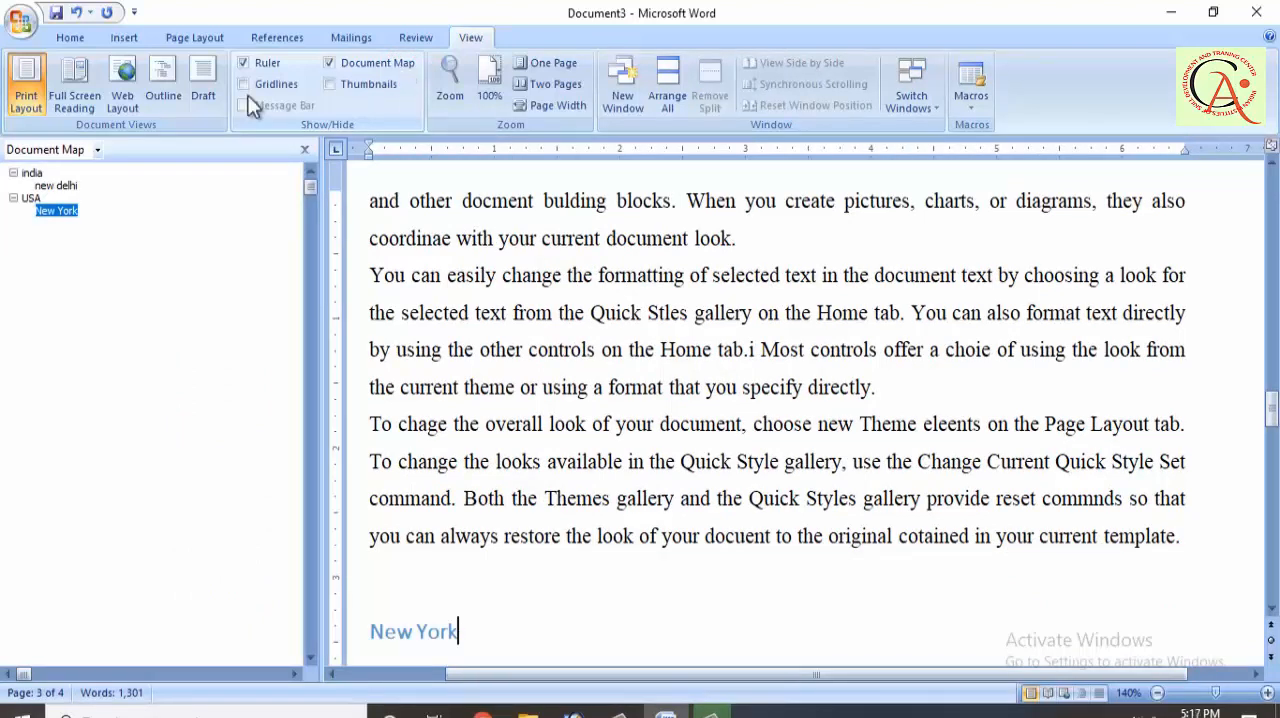
{"action": "left_click", "coordinate": [33, 175]}
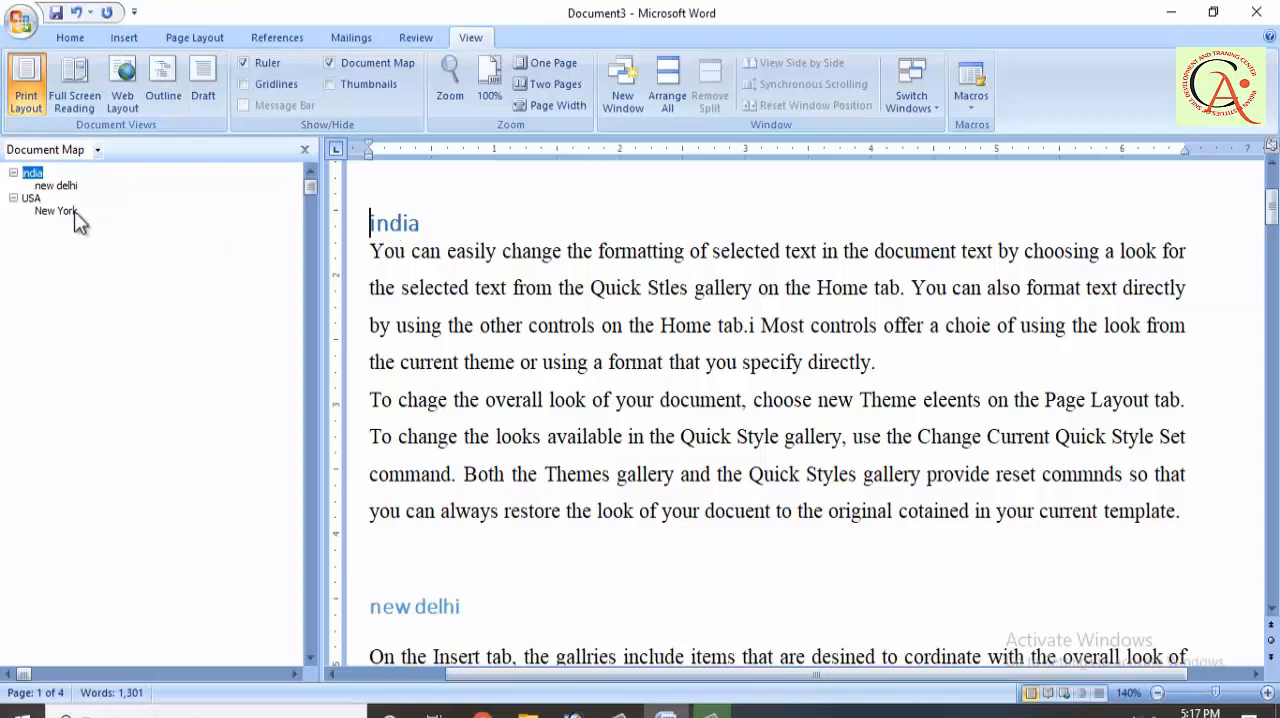
{"action": "left_click", "coordinate": [30, 198]}
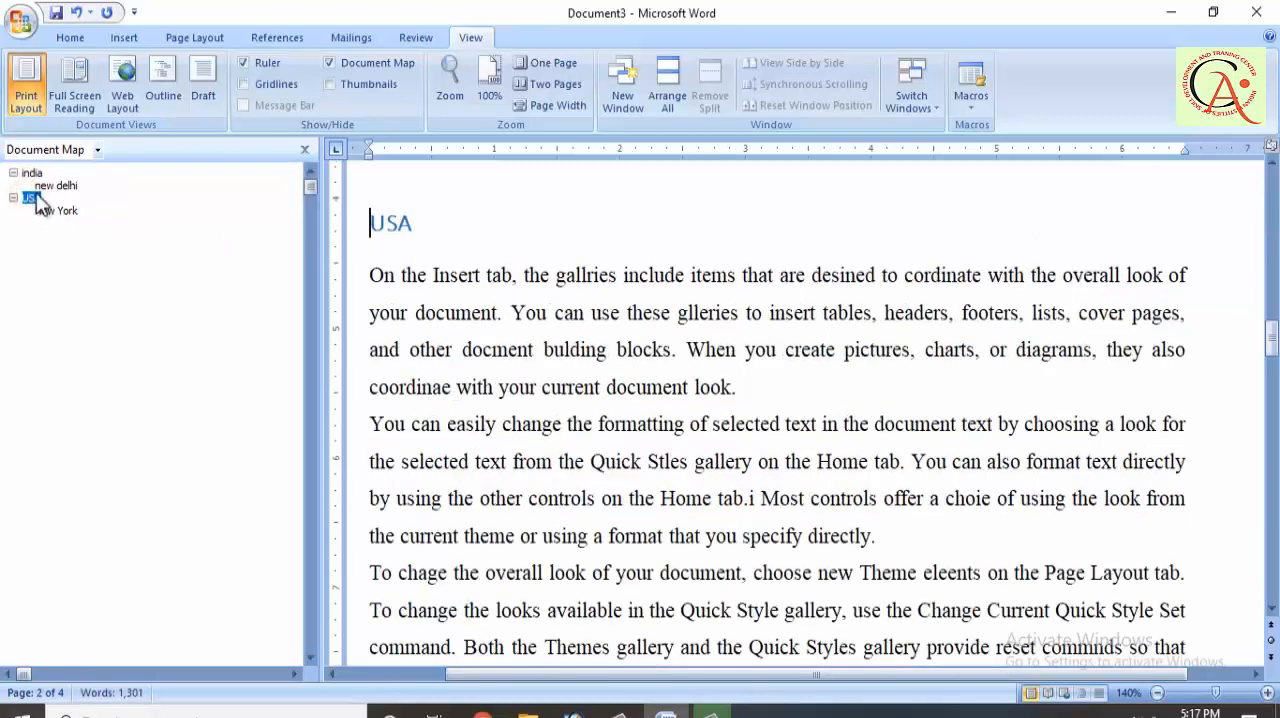
{"action": "left_click", "coordinate": [48, 185]}
{"action": "left_click", "coordinate": [57, 211]}
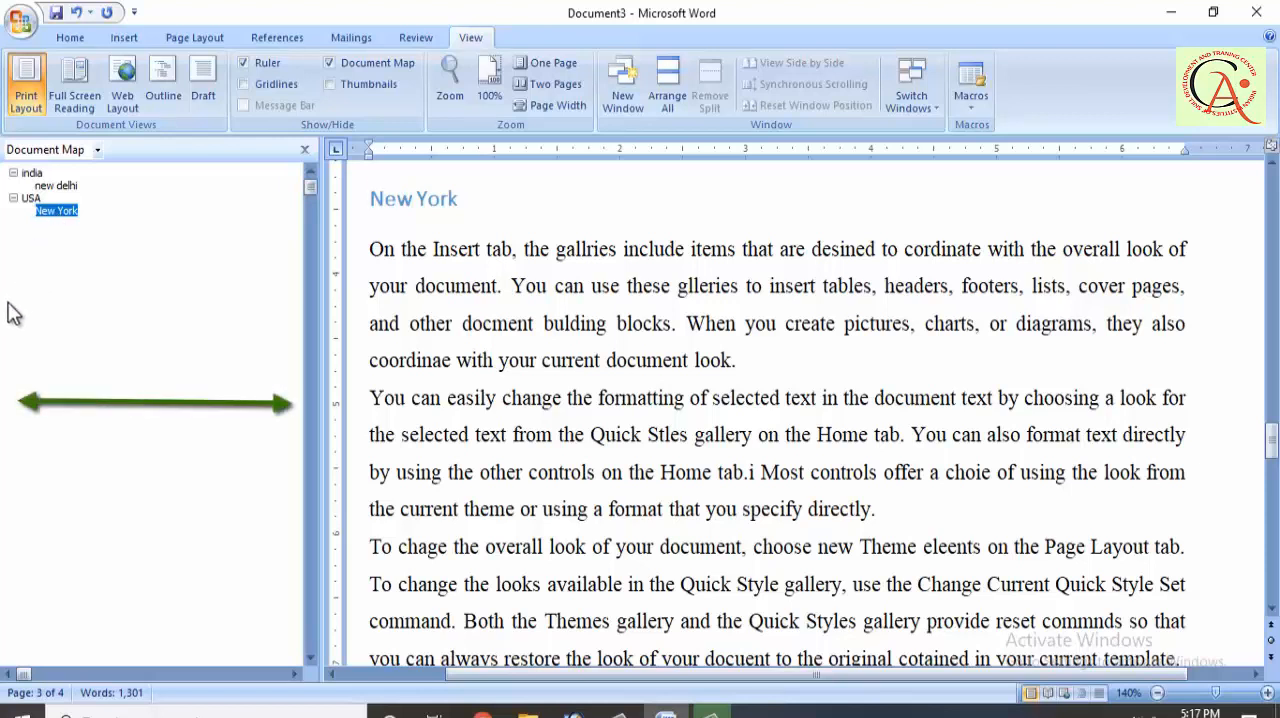
{"action": "left_click", "coordinate": [348, 60]}
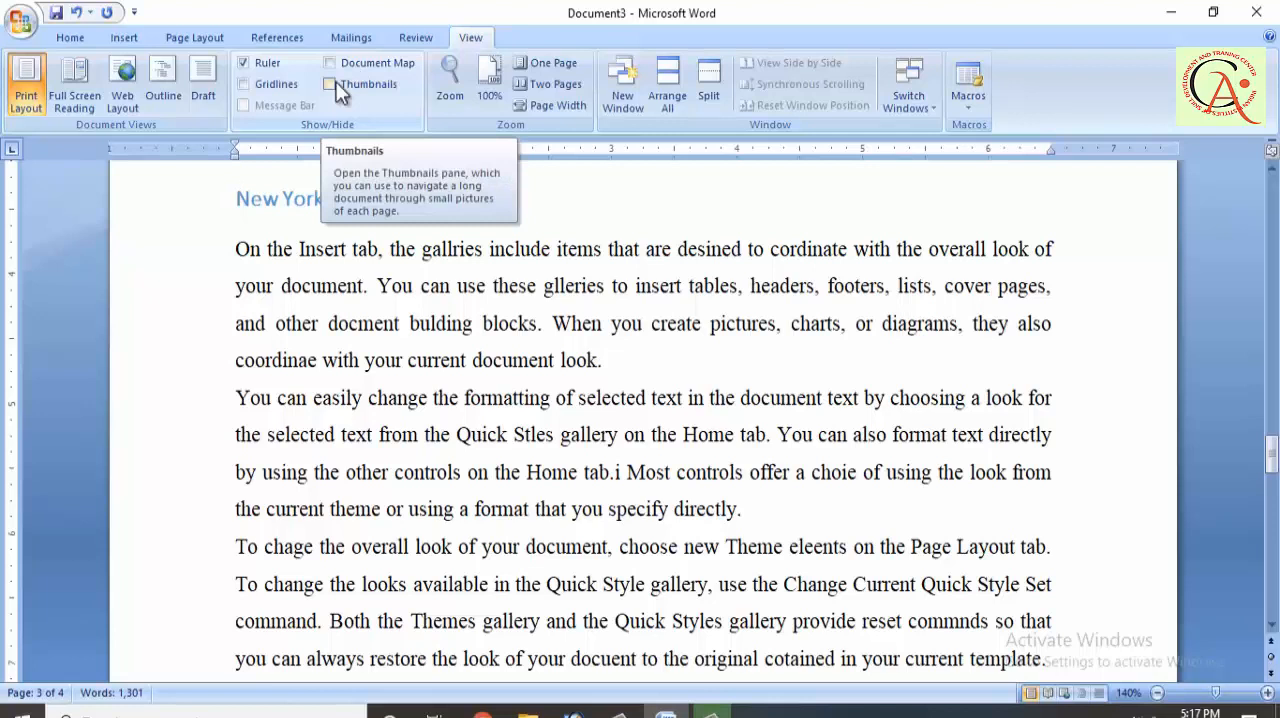
Step: Show the page thumbnails, use them to go to page 1, page 4 and back to page 1, and hide them
{"action": "left_click", "coordinate": [340, 91]}
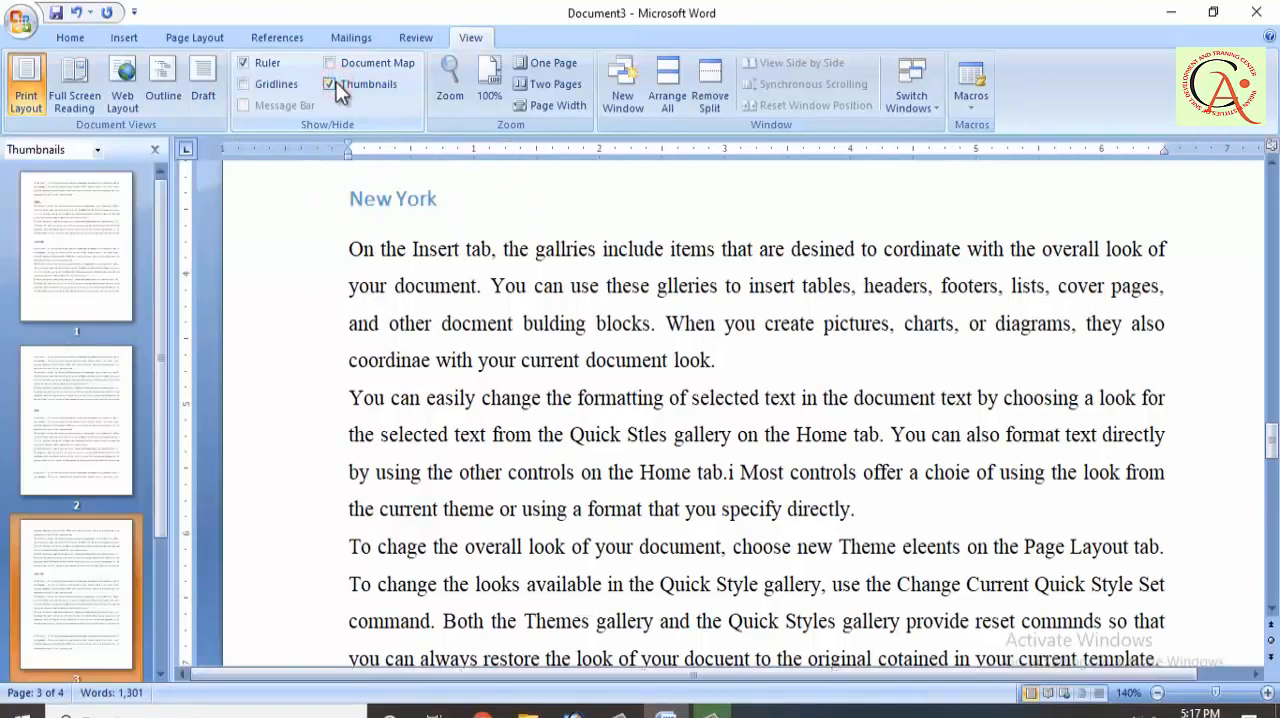
{"action": "left_click", "coordinate": [77, 281]}
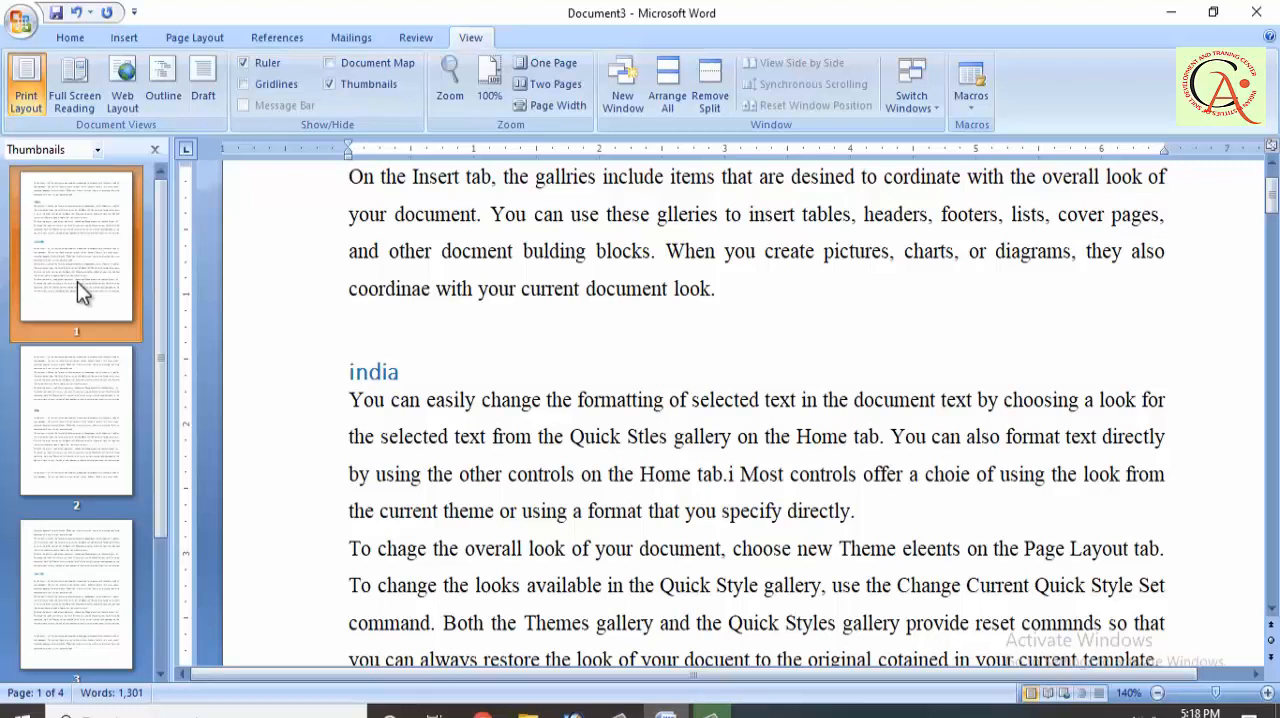
{"action": "scroll", "coordinate": [77, 281], "scroll_direction": "down", "scroll_amount": 5}
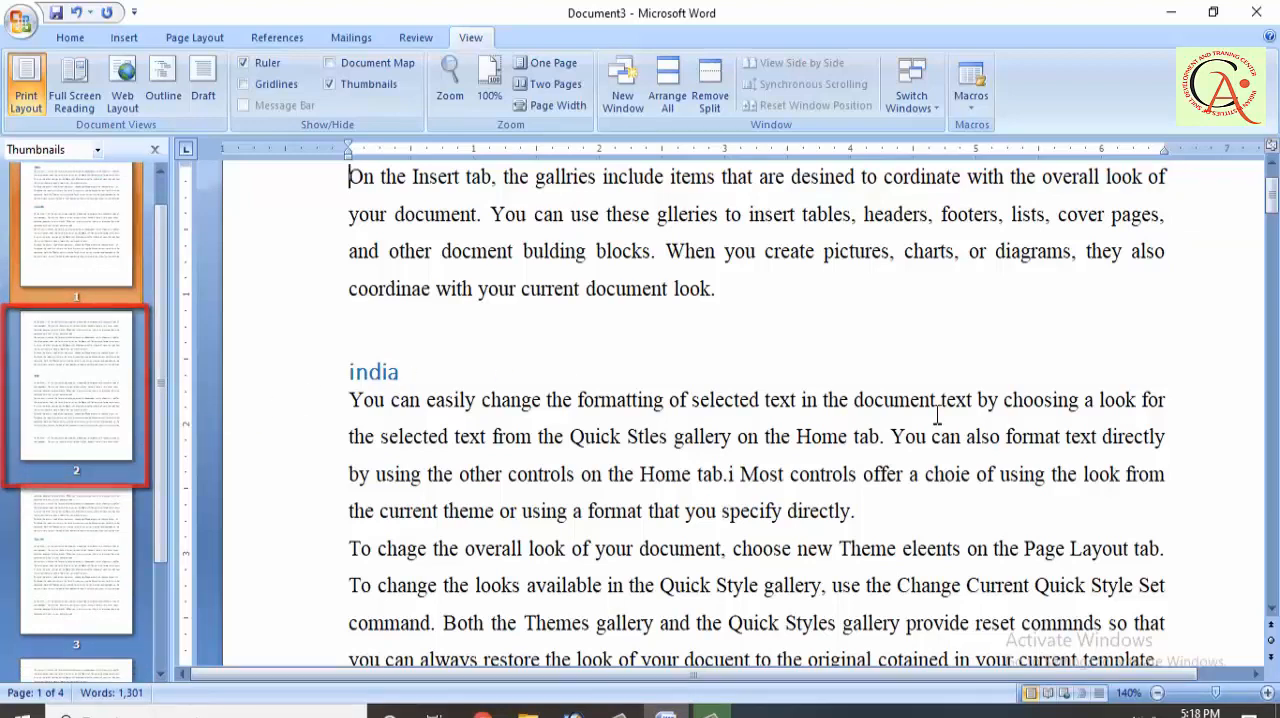
{"action": "scroll", "coordinate": [72, 538], "scroll_direction": "down", "scroll_amount": 3}
{"action": "scroll", "coordinate": [72, 538], "scroll_direction": "down", "scroll_amount": 5}
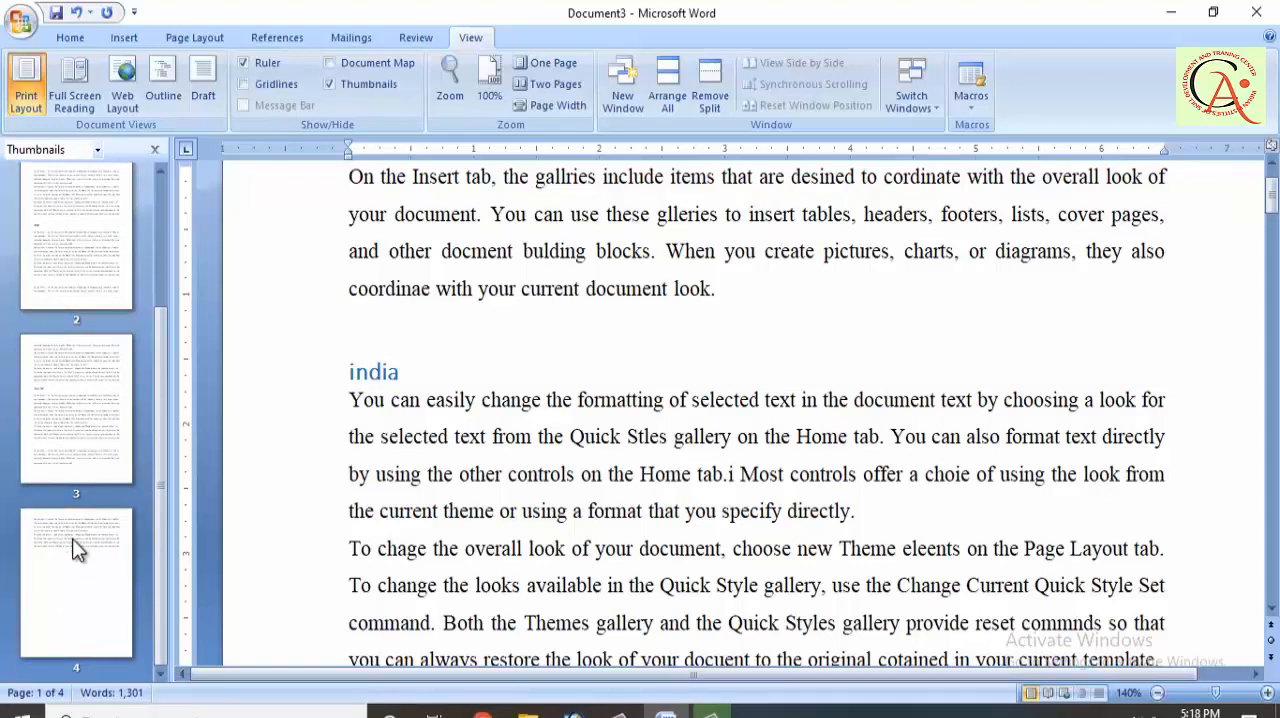
{"action": "left_click", "coordinate": [72, 538]}
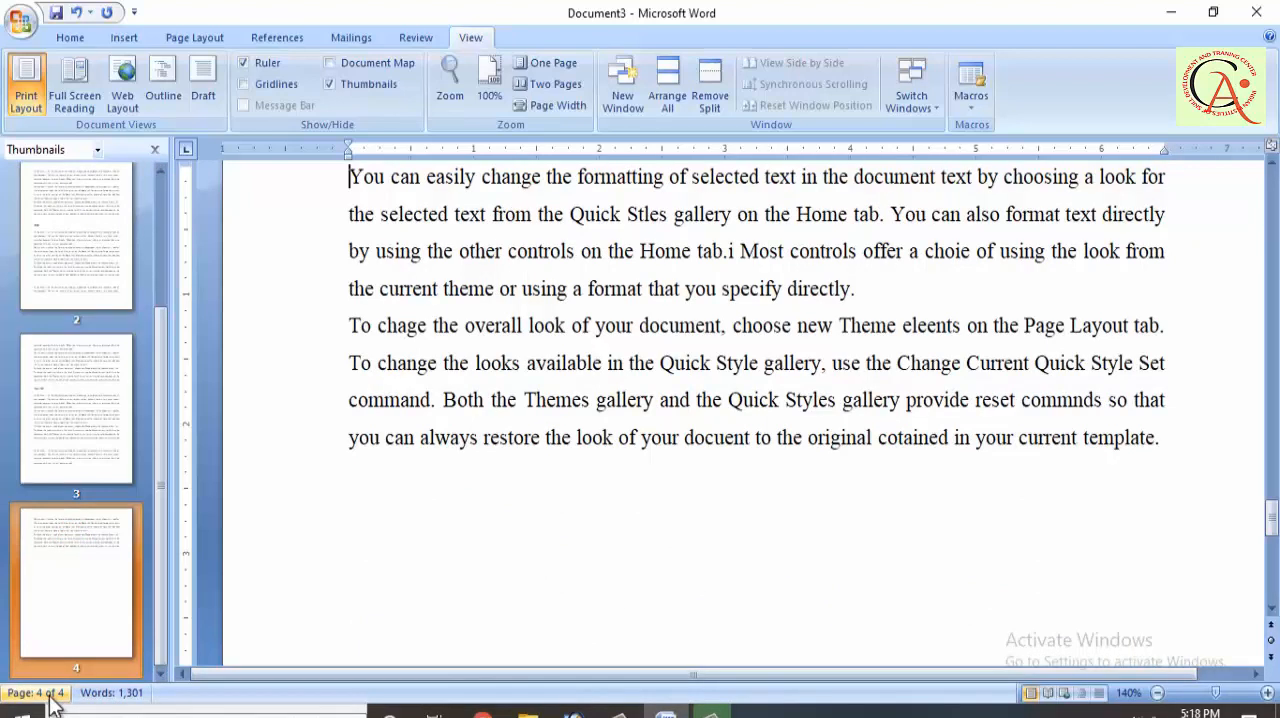
{"action": "scroll", "coordinate": [120, 376], "scroll_direction": "up", "scroll_amount": 4}
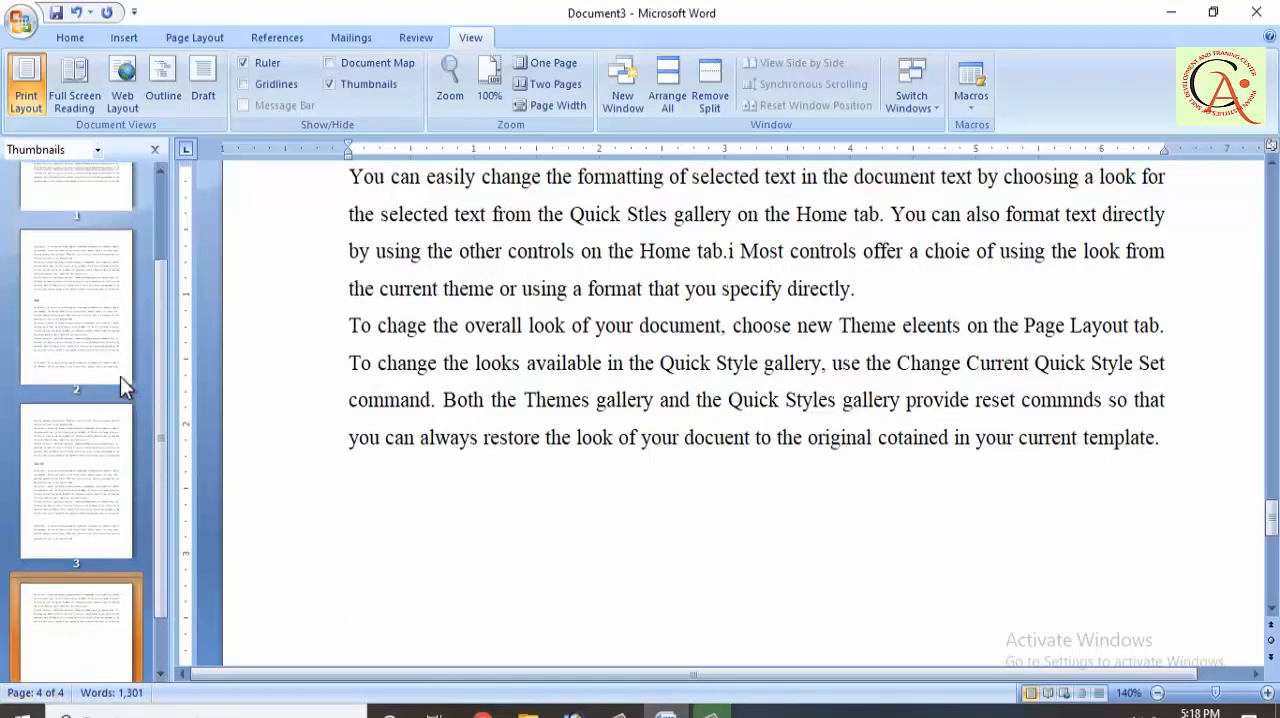
{"action": "scroll", "coordinate": [152, 351], "scroll_direction": "up", "scroll_amount": 3}
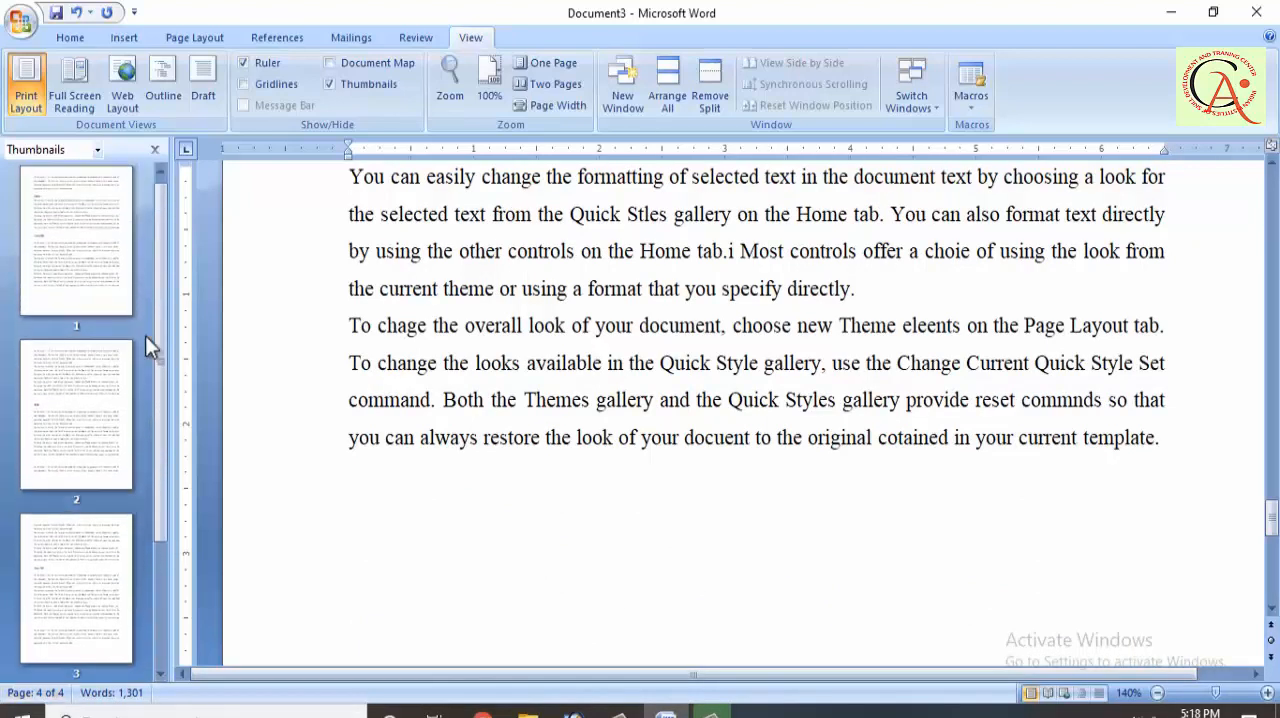
{"action": "left_click", "coordinate": [38, 285]}
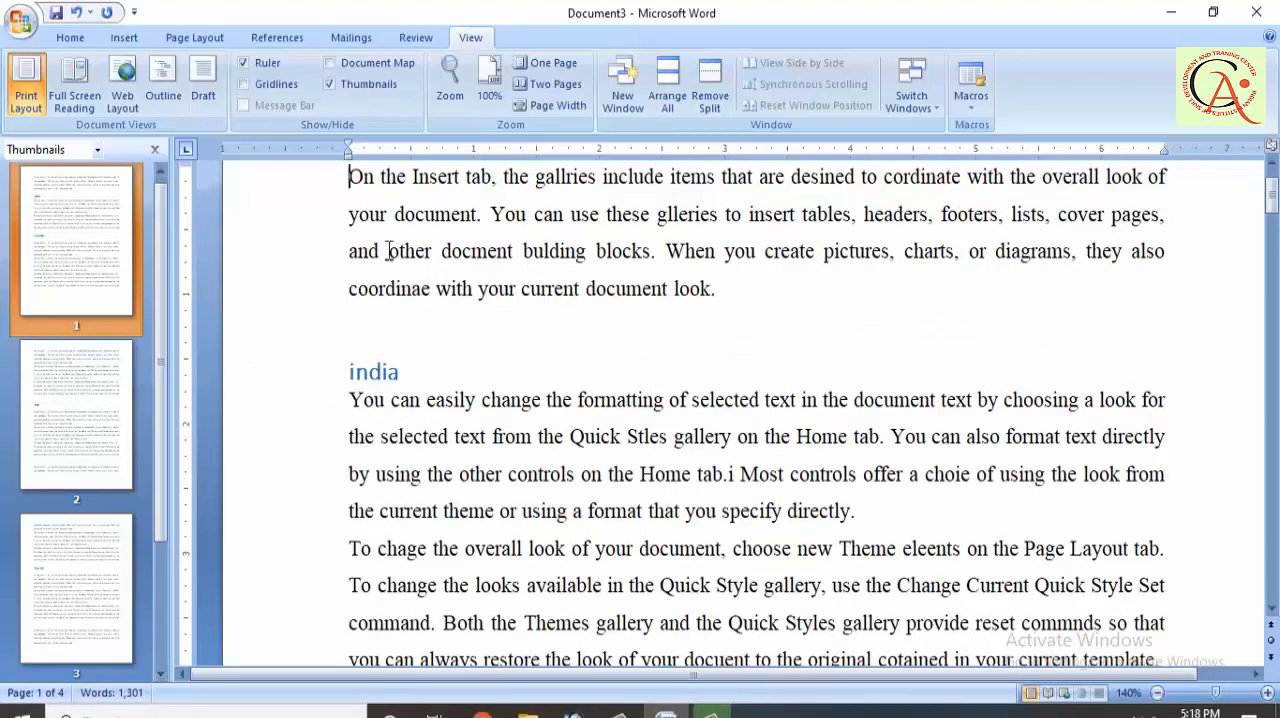
{"action": "left_click", "coordinate": [366, 87]}
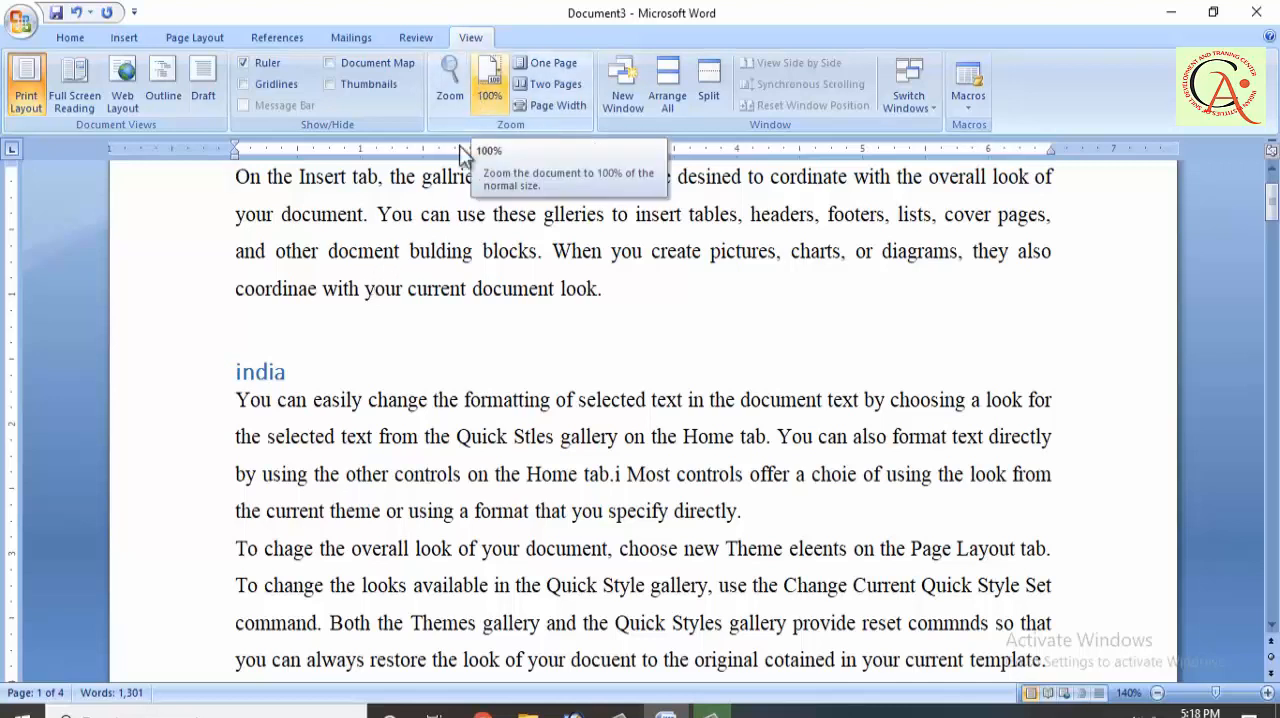
Step: Zoom the document to 150%, back to 140%, up to 160% and back to 140%, and fit one entire page in the window
{"action": "scroll", "coordinate": [402, 323], "scroll_direction": "up", "scroll_amount": 2}
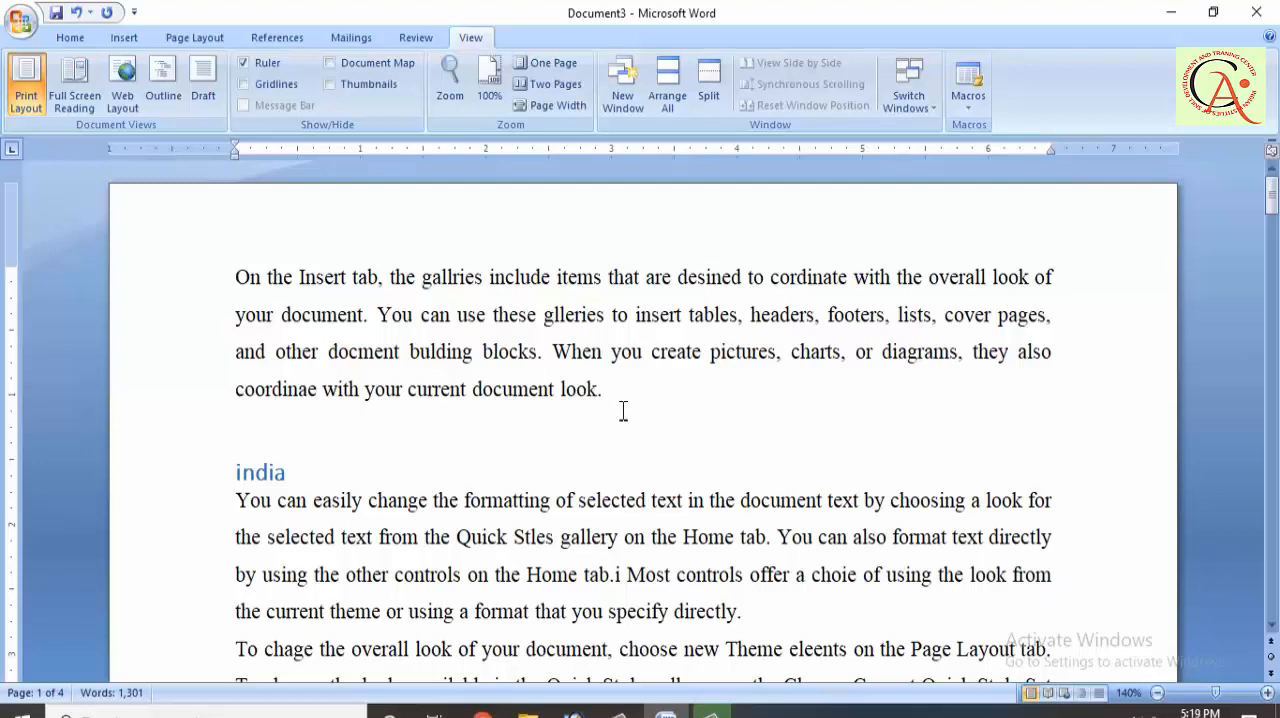
{"action": "scroll", "coordinate": [623, 410], "scroll_direction": "up", "scroll_amount": 6}
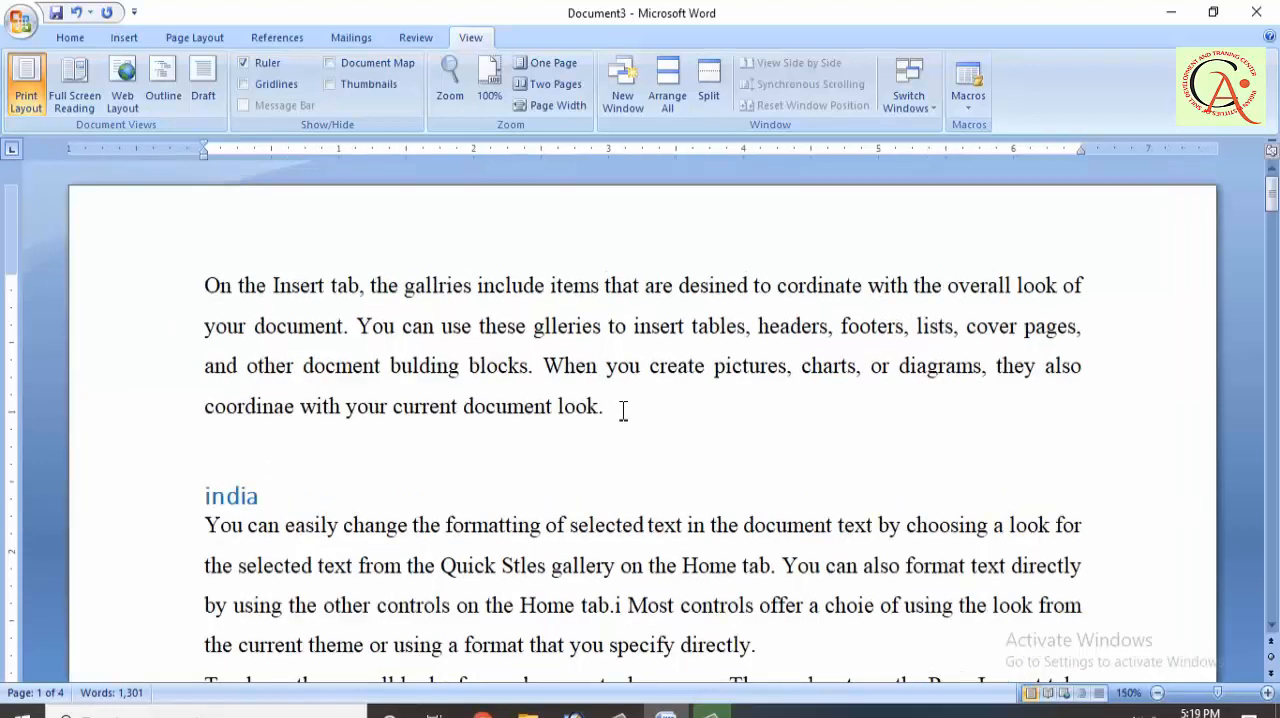
{"action": "scroll", "coordinate": [623, 410], "scroll_direction": "down", "scroll_amount": 6}
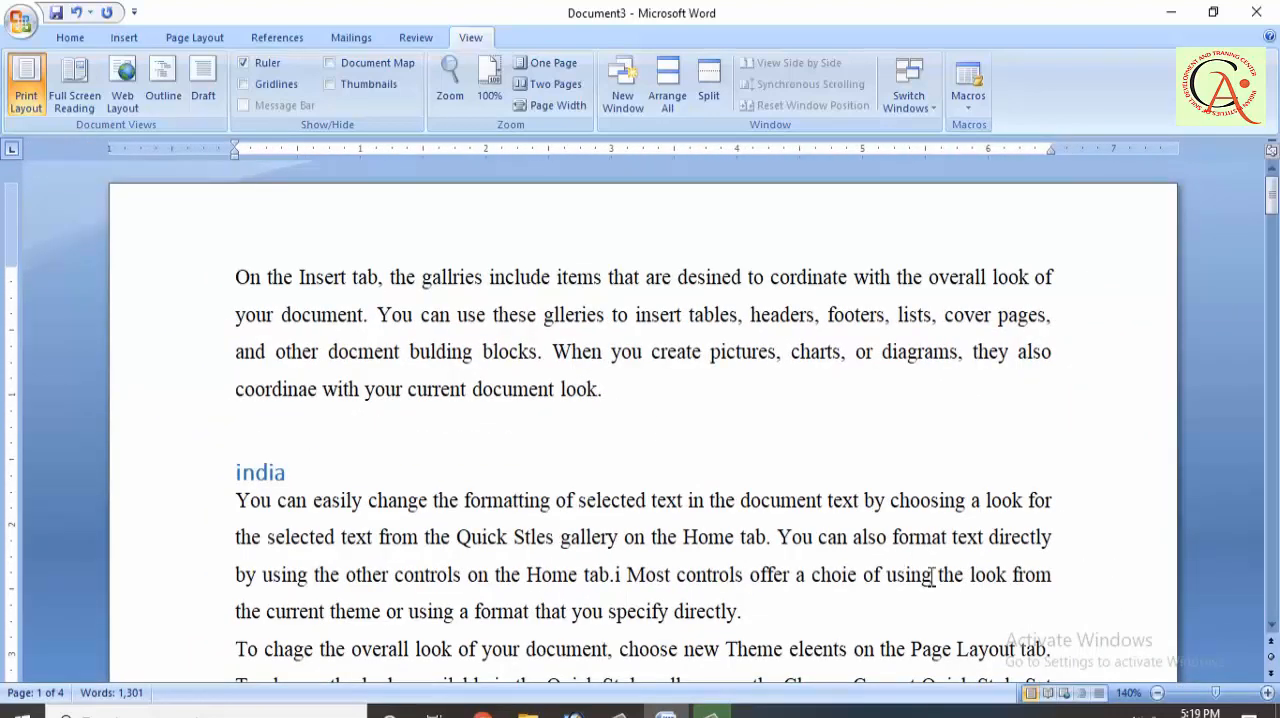
{"action": "left_click", "coordinate": [1268, 693]}
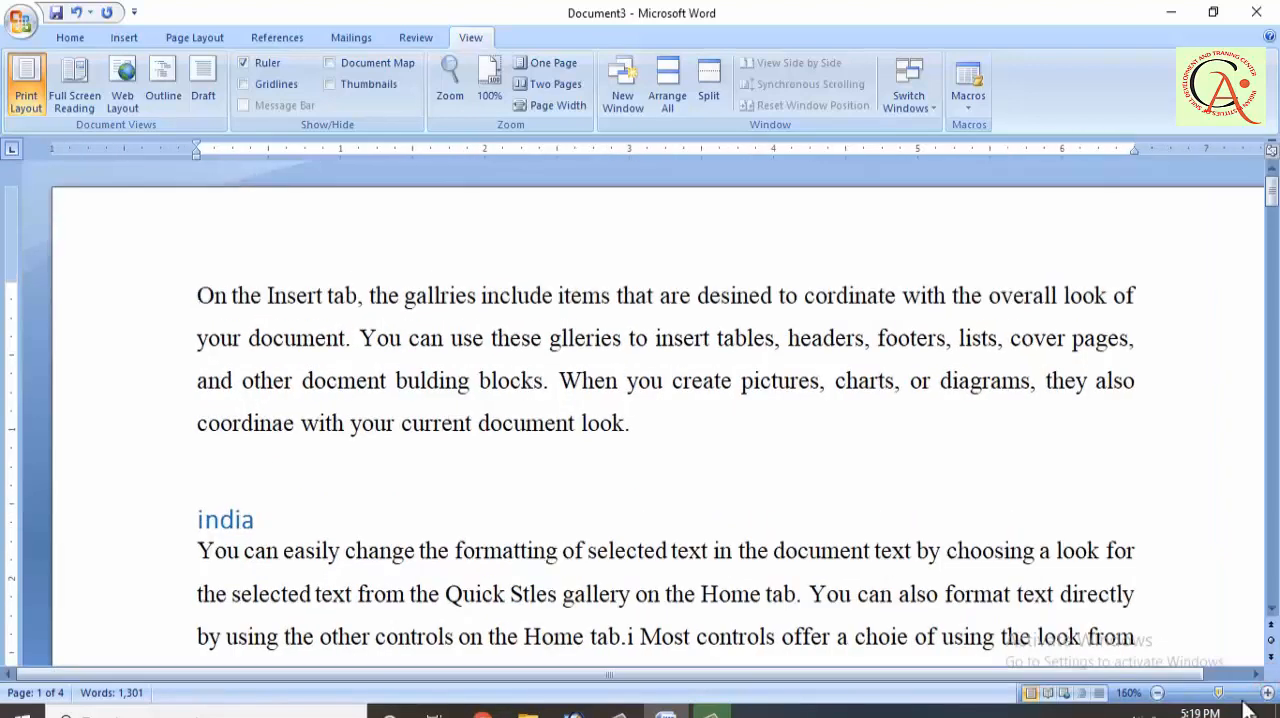
{"action": "left_click", "coordinate": [1158, 694]}
{"action": "left_click", "coordinate": [1158, 694]}
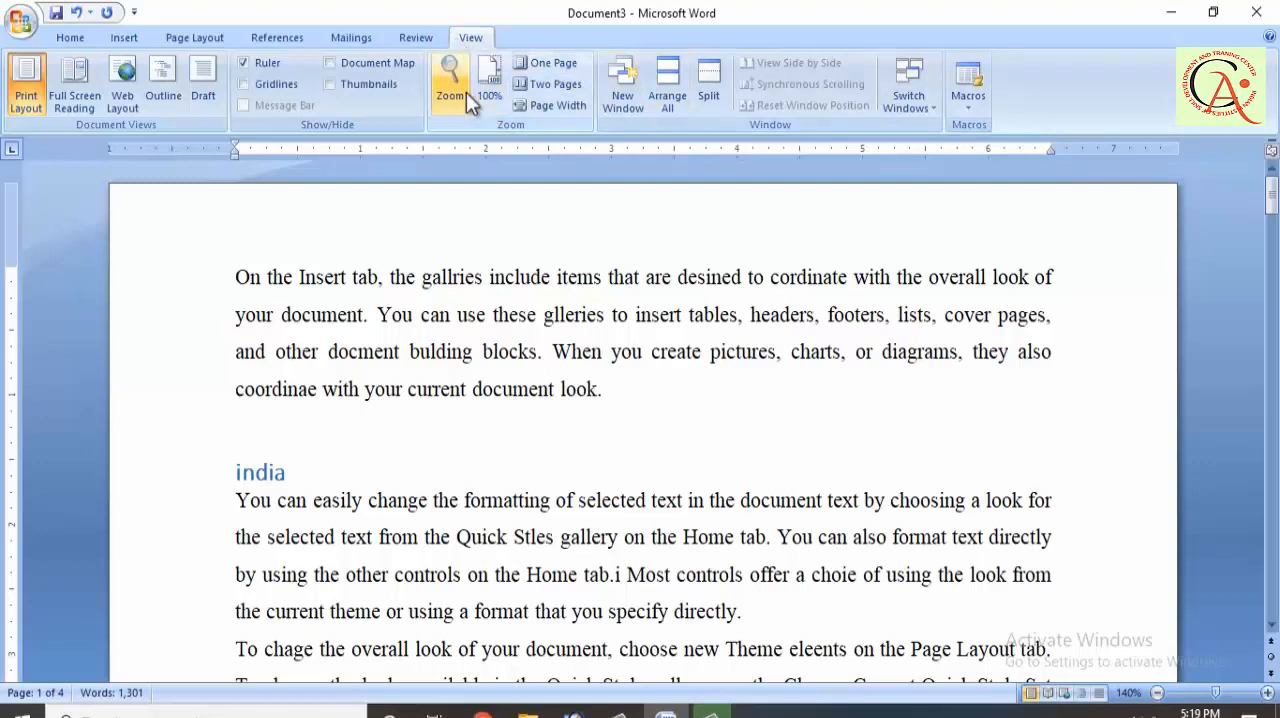
{"action": "left_click", "coordinate": [567, 80]}
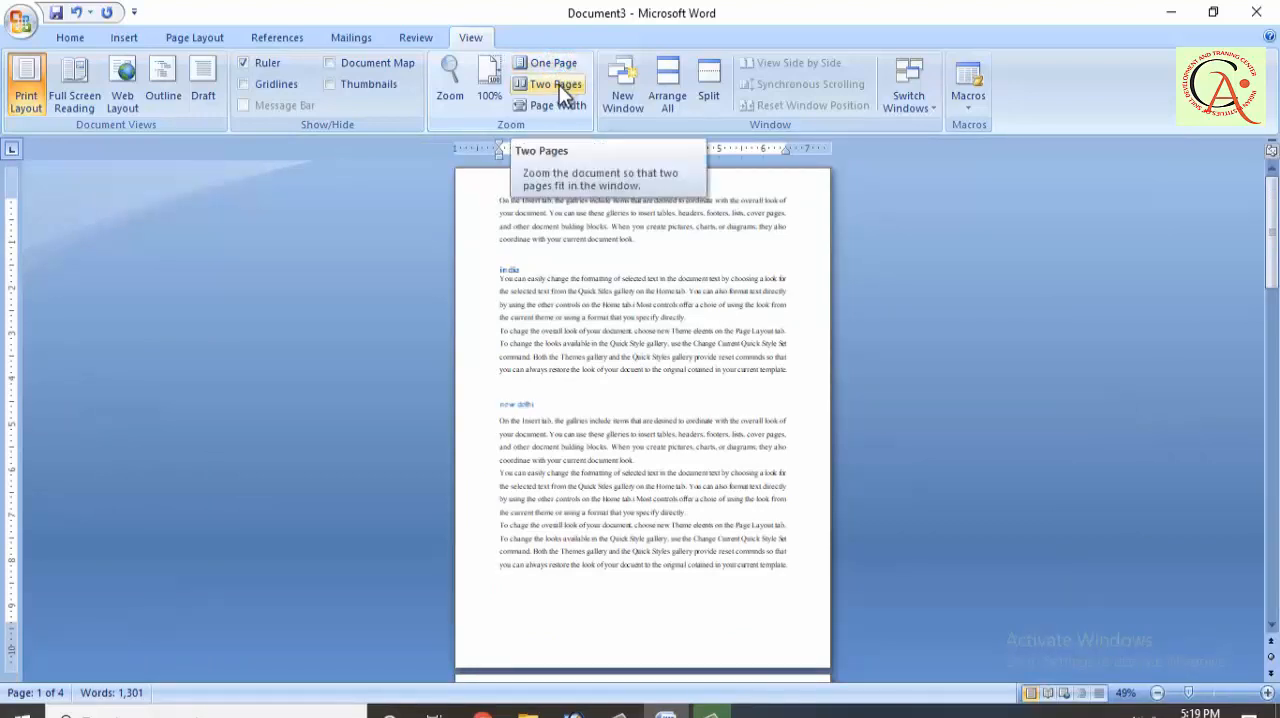
Step: Zoom the document to two pages, to page width, and back to 100%
{"action": "left_click", "coordinate": [559, 84]}
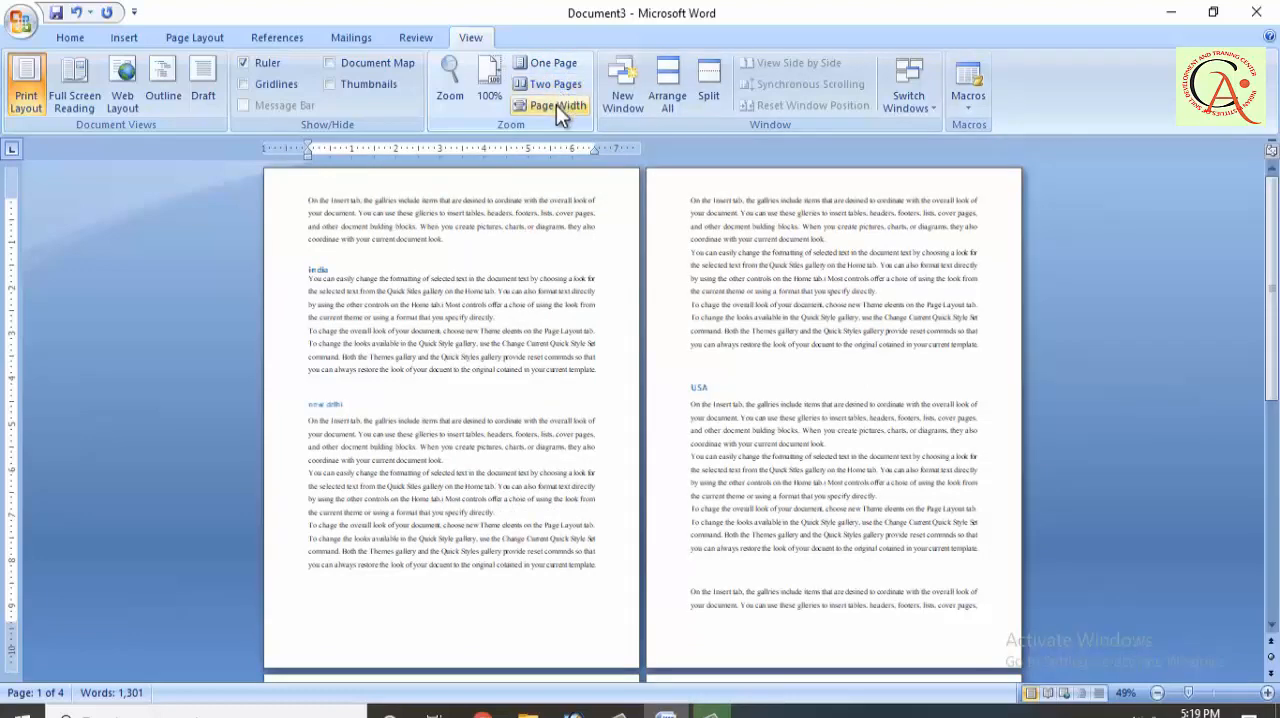
{"action": "left_click", "coordinate": [556, 105]}
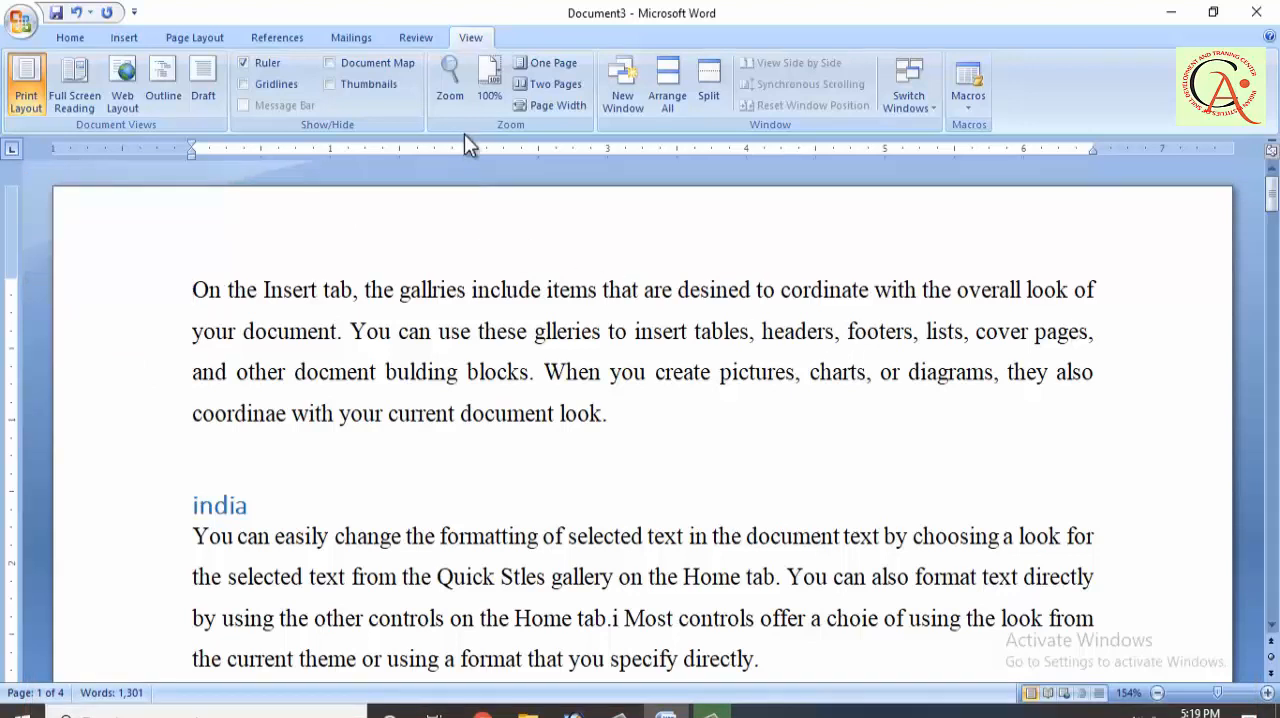
{"action": "left_click", "coordinate": [489, 90]}
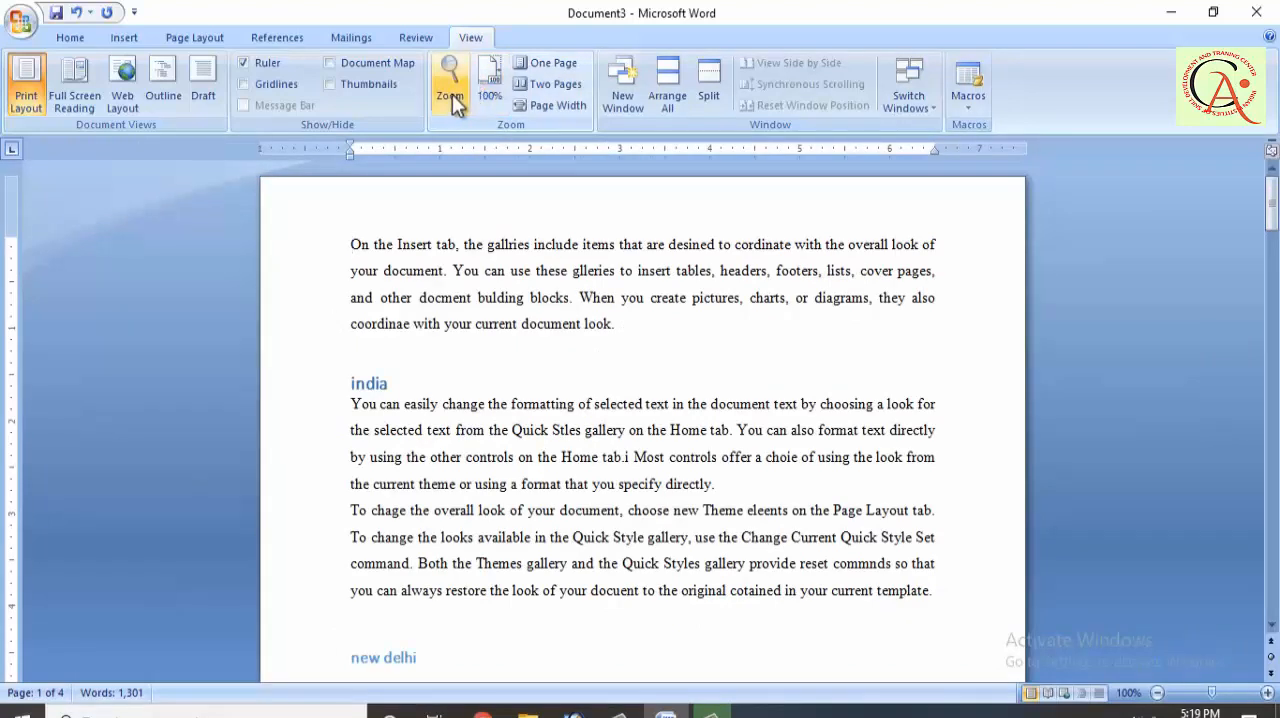
Step: Set the document zoom to 200%, raise it to 500%, and reduce it to 130%
{"action": "left_click", "coordinate": [450, 100]}
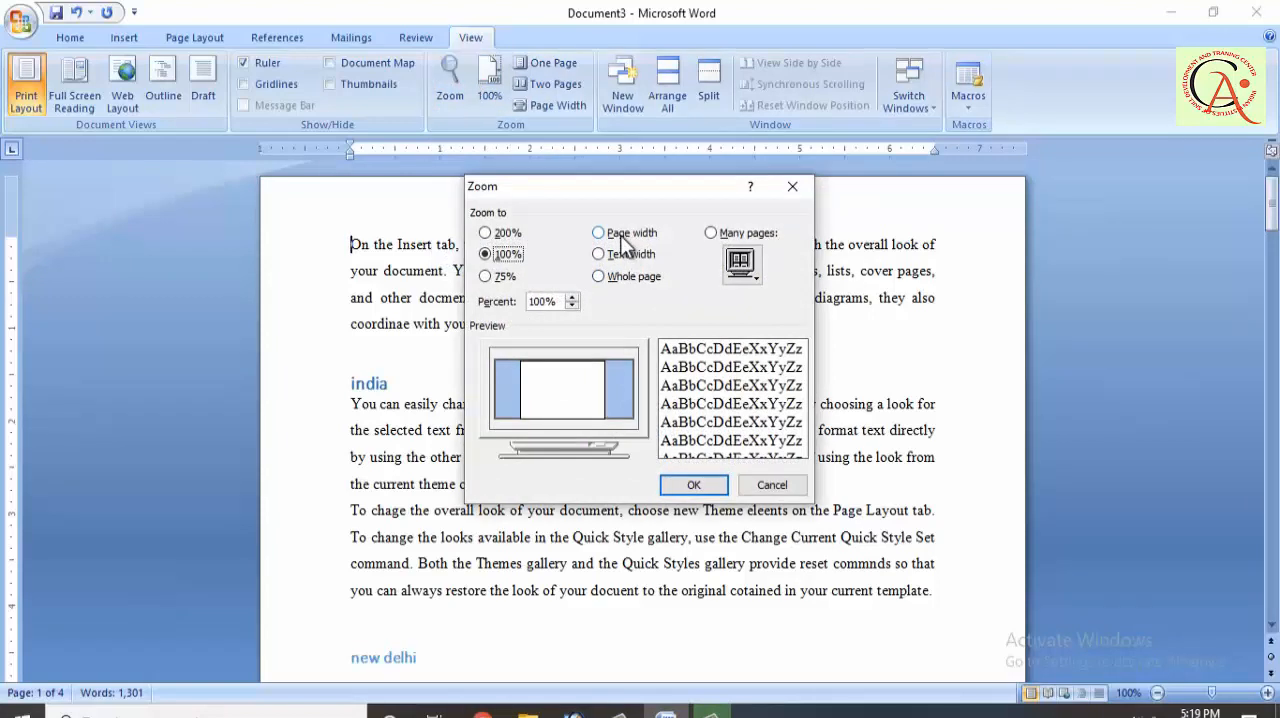
{"action": "left_click", "coordinate": [495, 235]}
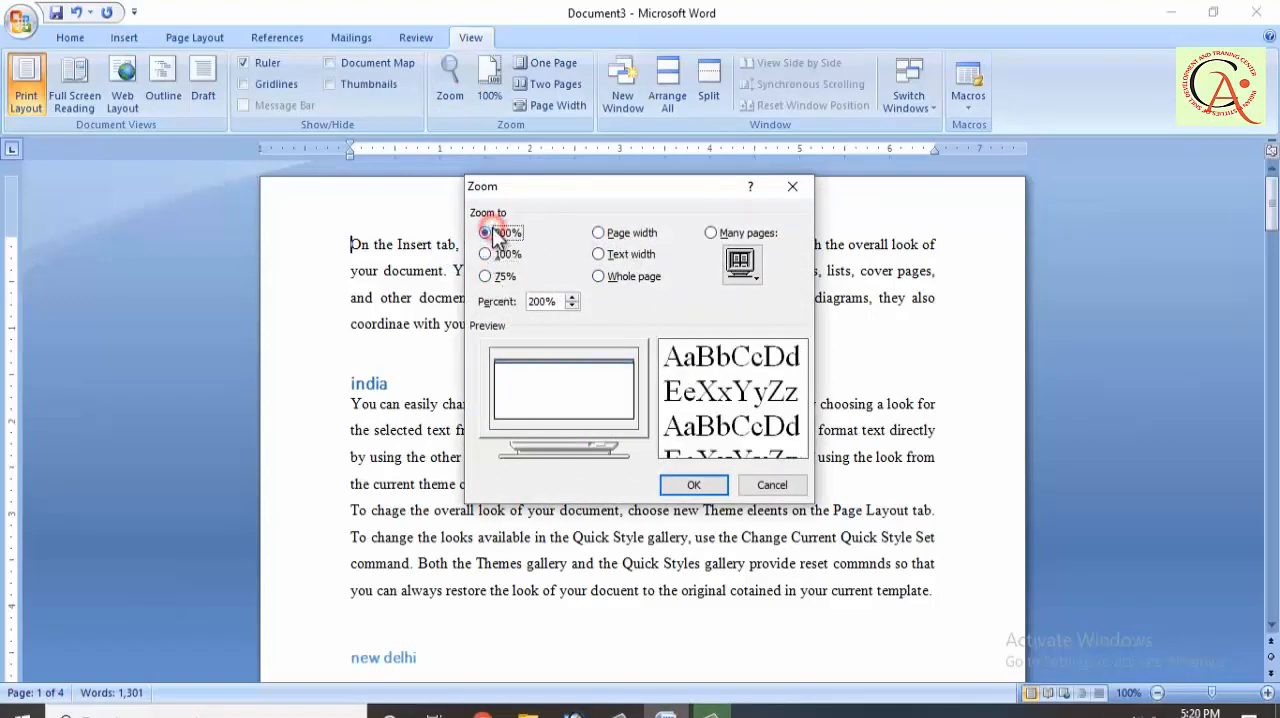
{"action": "left_click", "coordinate": [695, 485]}
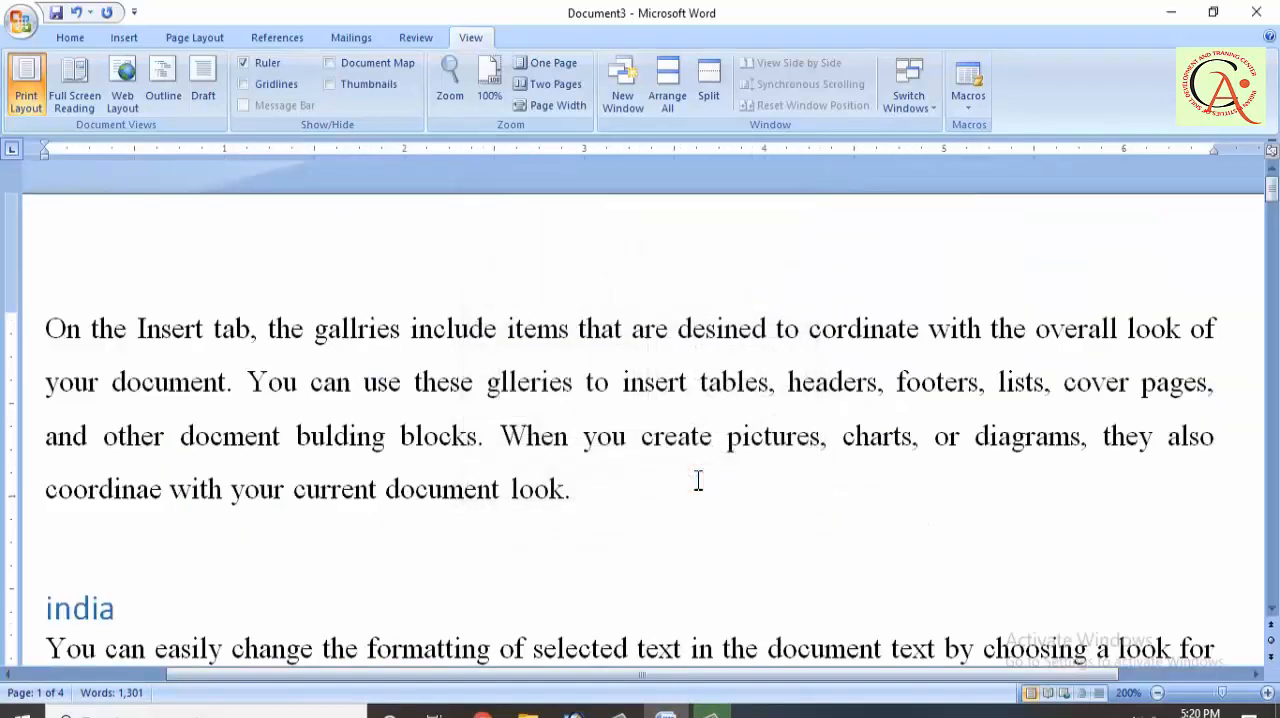
{"action": "left_click_drag", "start_coordinate": [1222, 693], "coordinate": [1268, 706]}
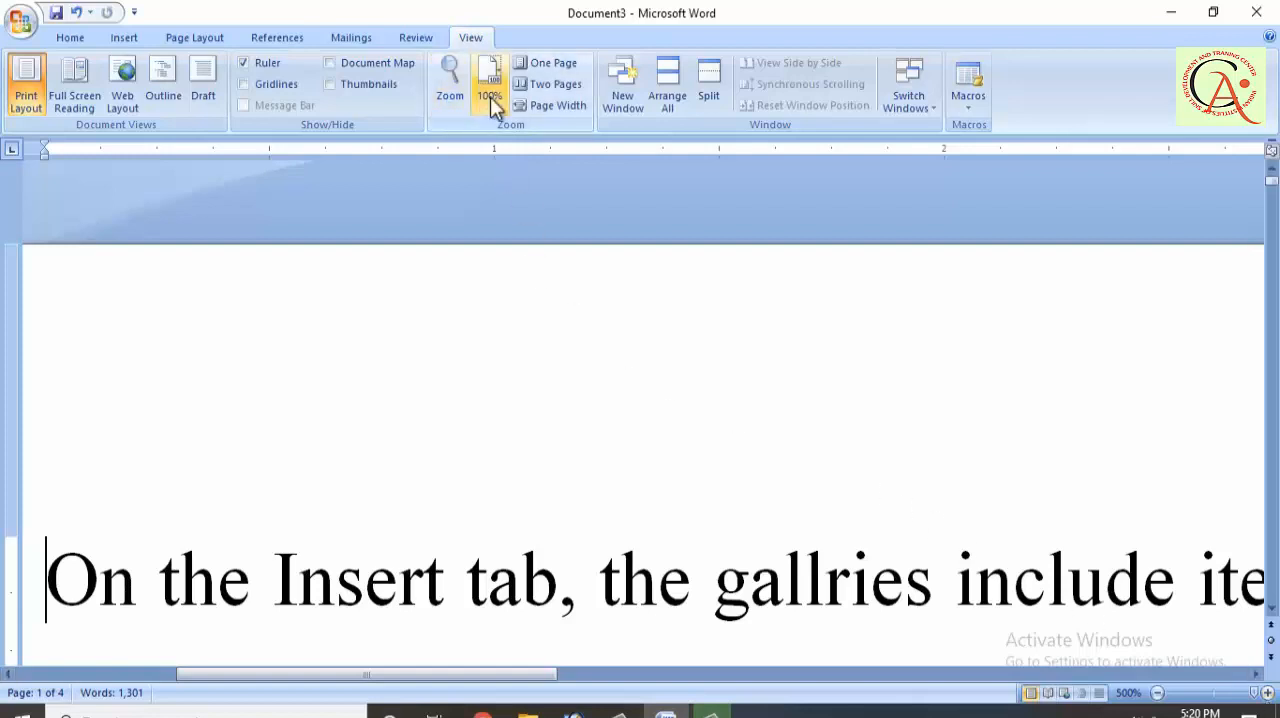
{"action": "left_click", "coordinate": [1170, 12]}
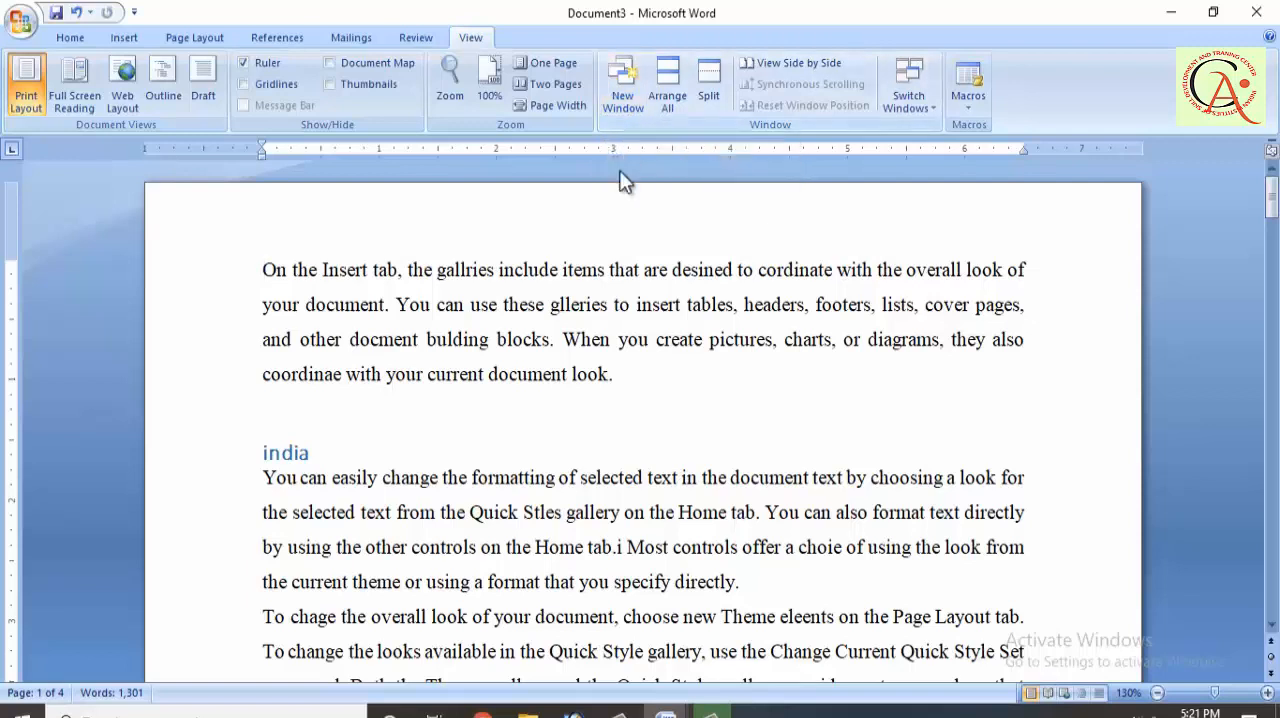
Step: Open a second window of the document, arrange all windows on screen, and maximize the Document3:2 window
{"action": "left_click", "coordinate": [620, 106]}
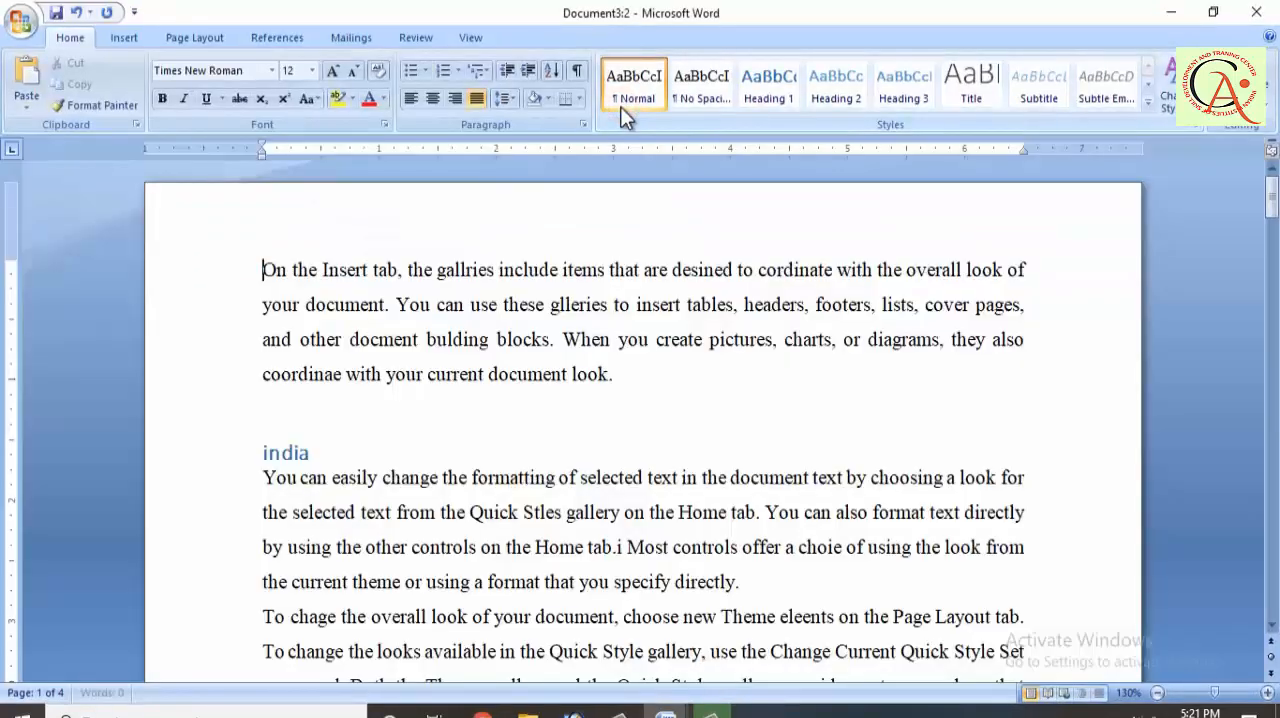
{"action": "left_click", "coordinate": [473, 40]}
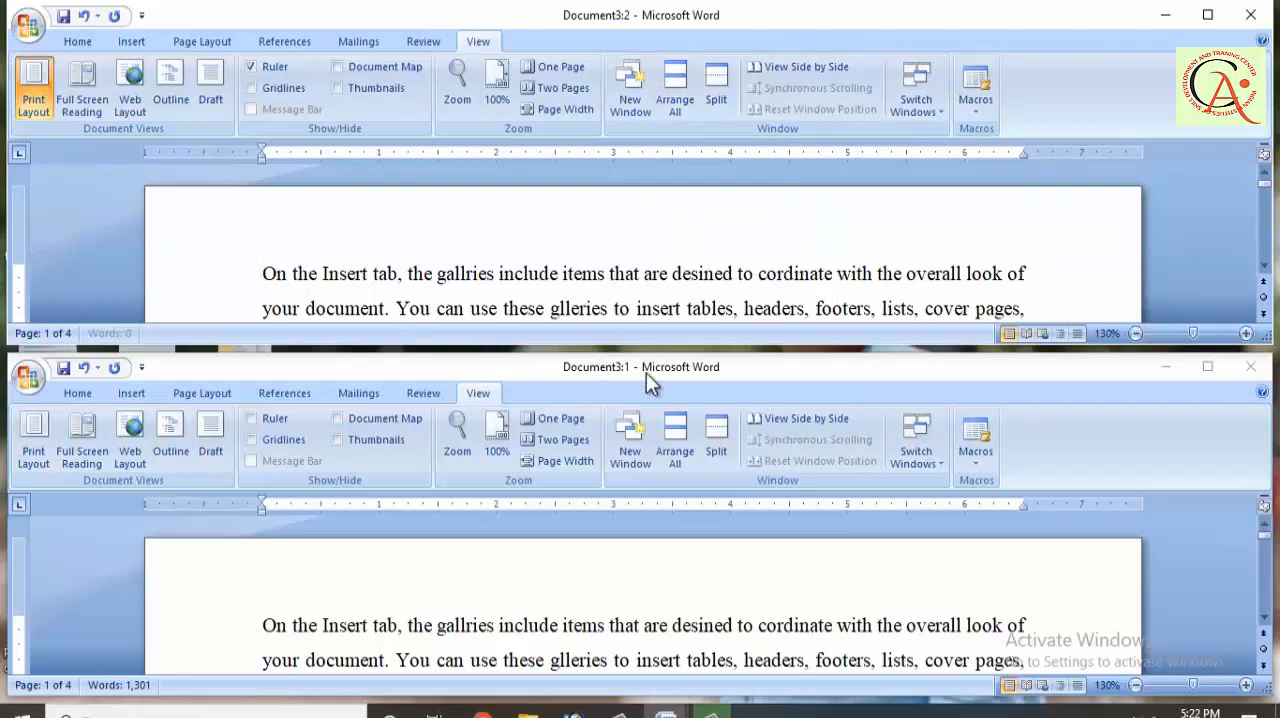
{"action": "left_click", "coordinate": [1210, 18]}
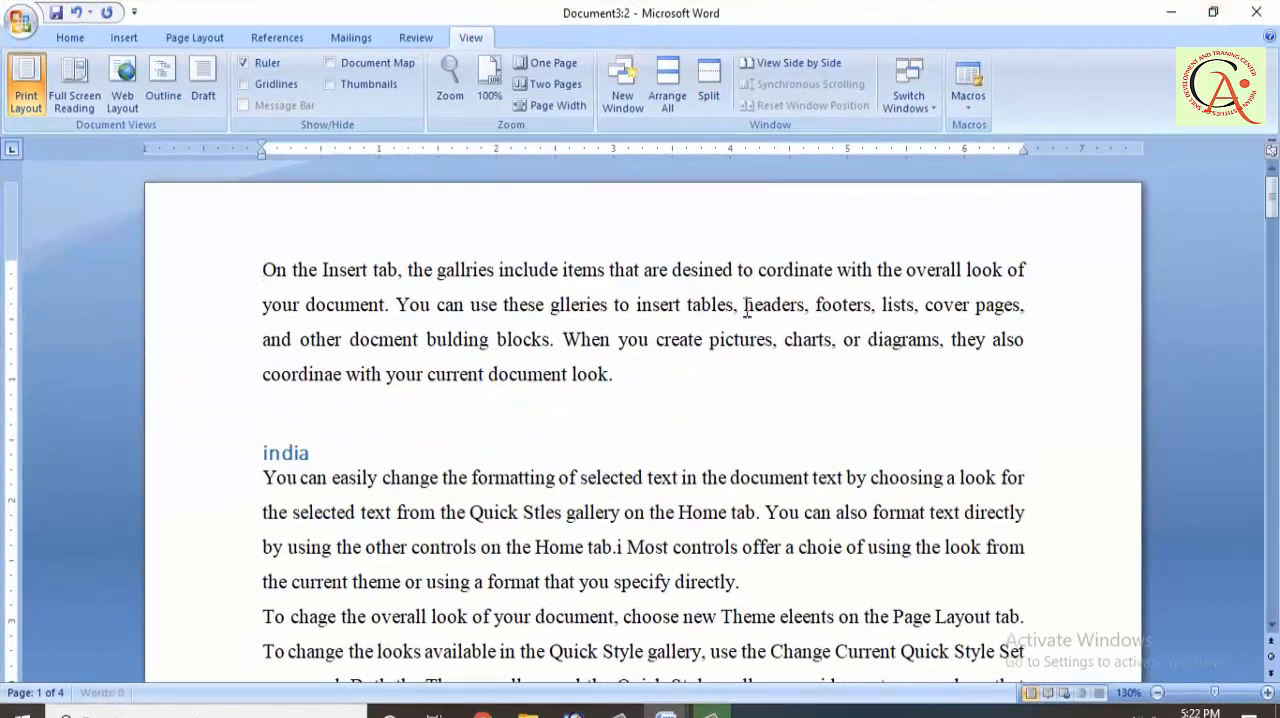
Step: Split the window just above the india heading and browse the lower pane down to the end of page 4
{"action": "left_click", "coordinate": [713, 92]}
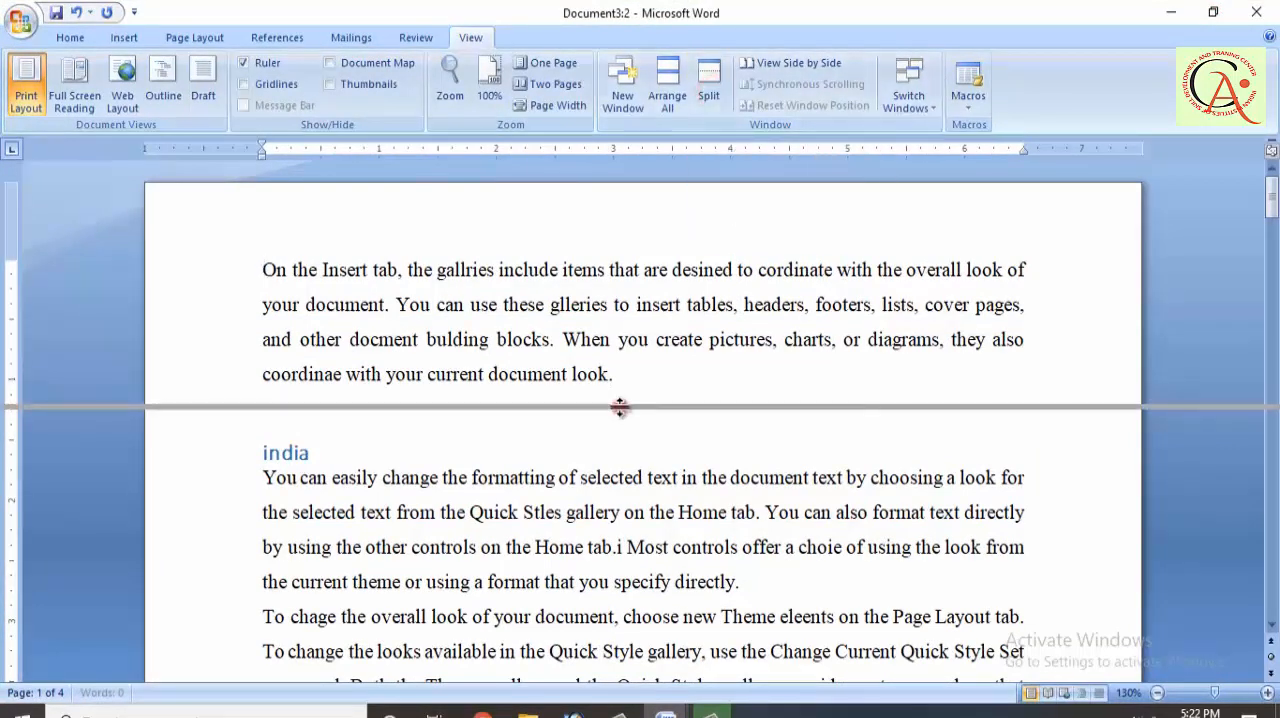
{"action": "left_click", "coordinate": [620, 412]}
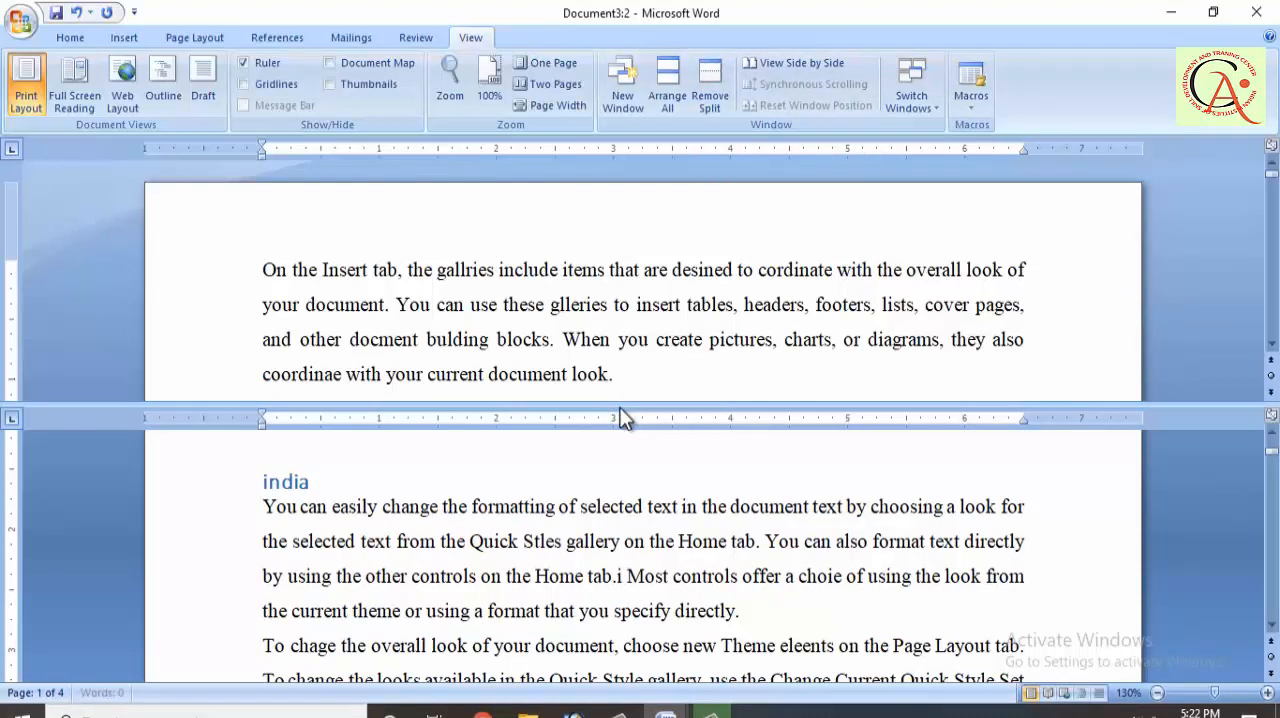
{"action": "left_click", "coordinate": [607, 357]}
{"action": "left_click", "coordinate": [587, 558]}
{"action": "scroll", "coordinate": [588, 561], "scroll_direction": "up", "scroll_amount": 1}
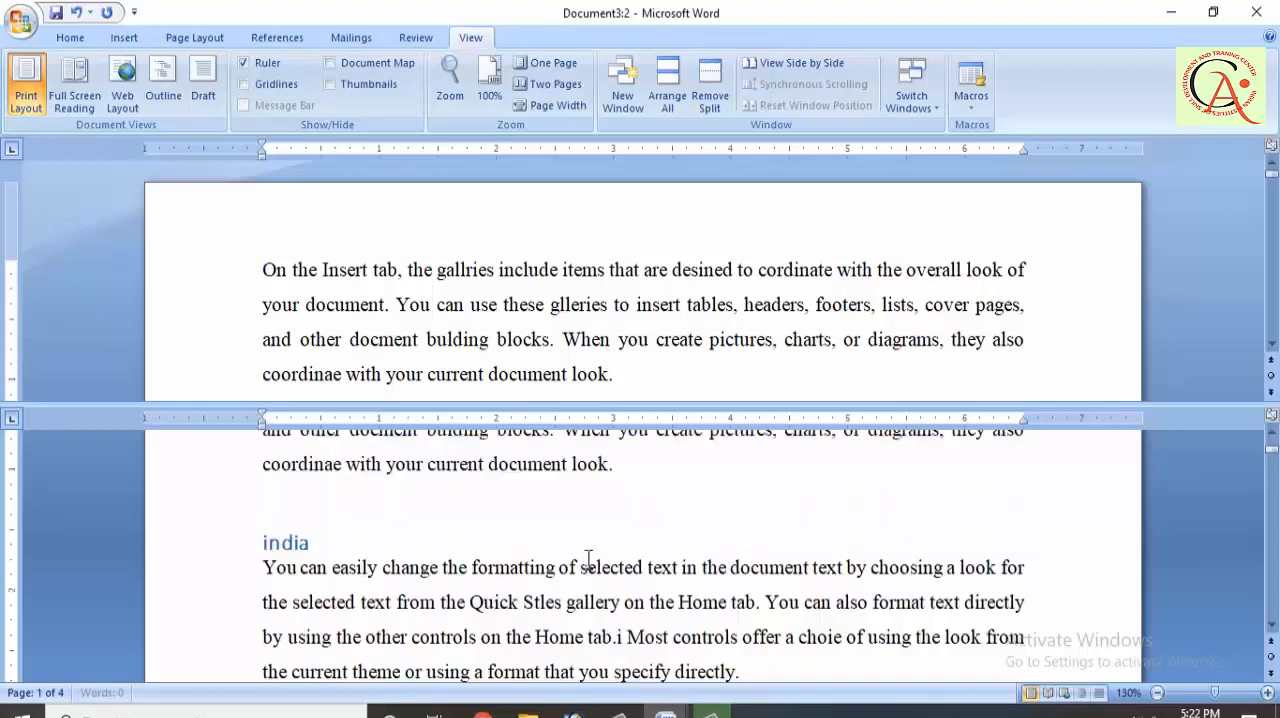
{"action": "scroll", "coordinate": [588, 561], "scroll_direction": "down", "scroll_amount": 8}
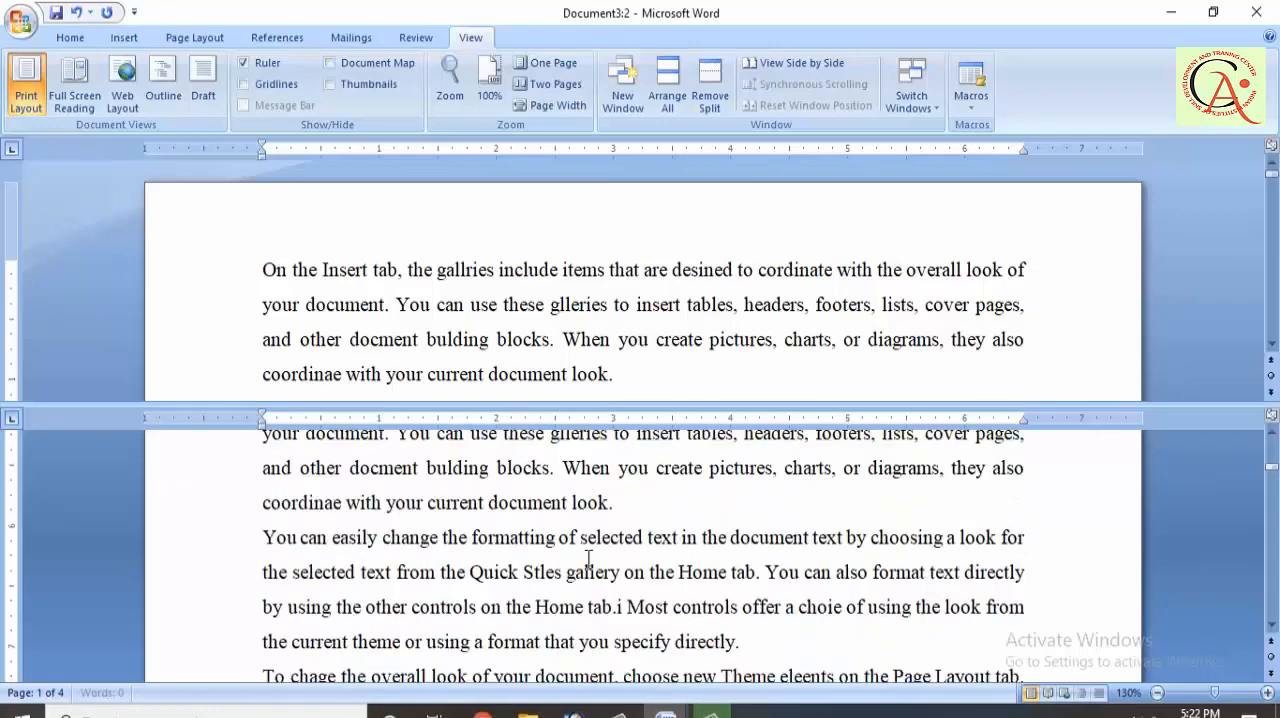
{"action": "scroll", "coordinate": [523, 492], "scroll_direction": "down", "scroll_amount": 3}
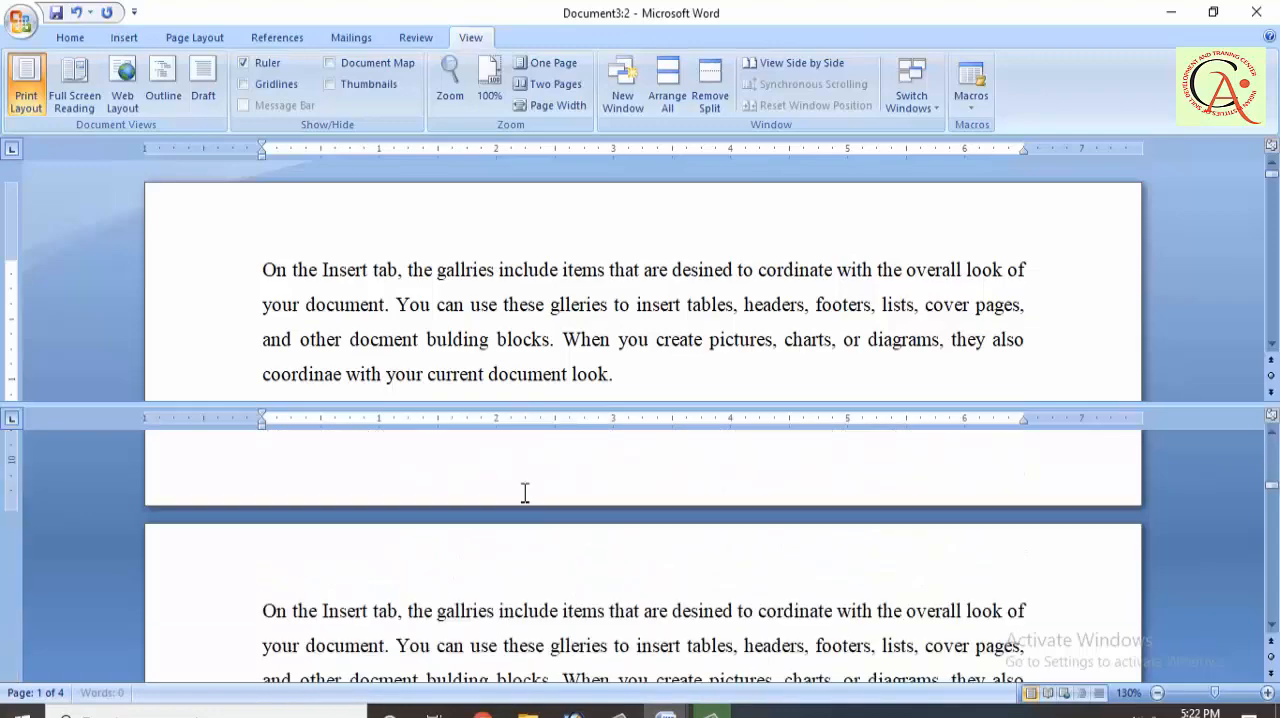
{"action": "scroll", "coordinate": [524, 492], "scroll_direction": "up", "scroll_amount": 5}
{"action": "scroll", "coordinate": [524, 492], "scroll_direction": "up", "scroll_amount": 5}
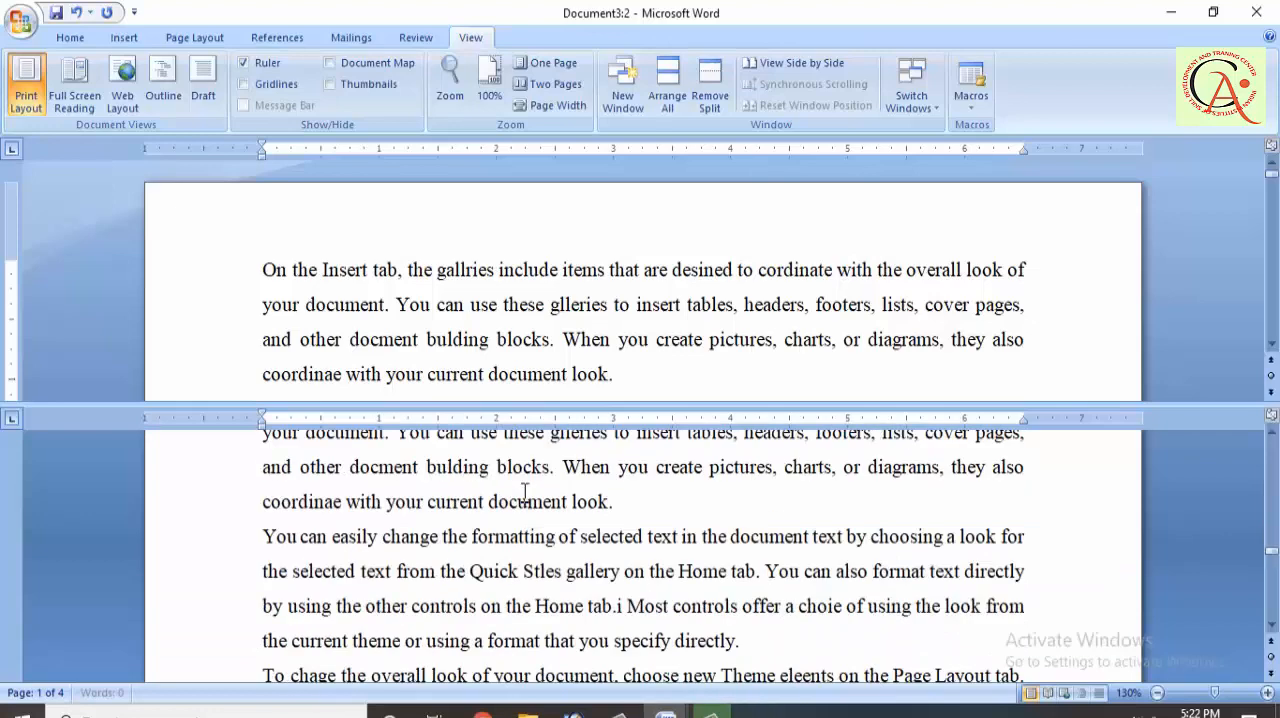
{"action": "scroll", "coordinate": [524, 492], "scroll_direction": "down", "scroll_amount": 5}
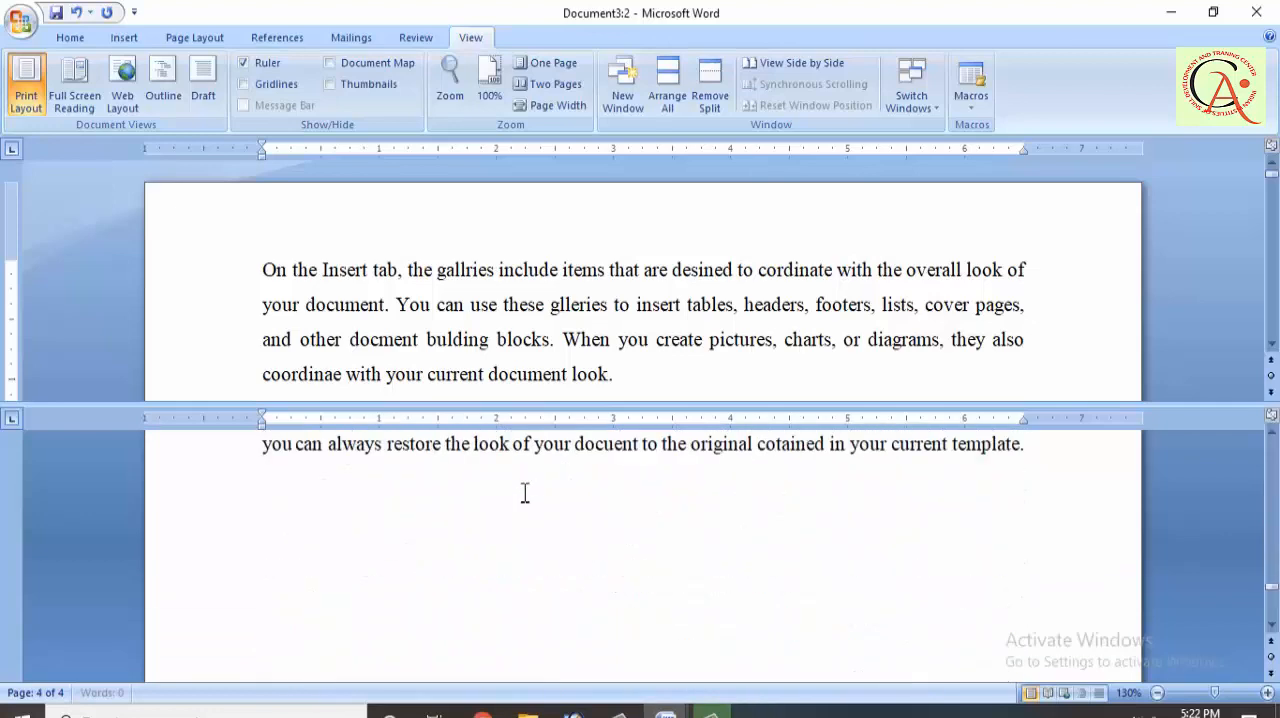
{"action": "scroll", "coordinate": [524, 492], "scroll_direction": "down", "scroll_amount": 3}
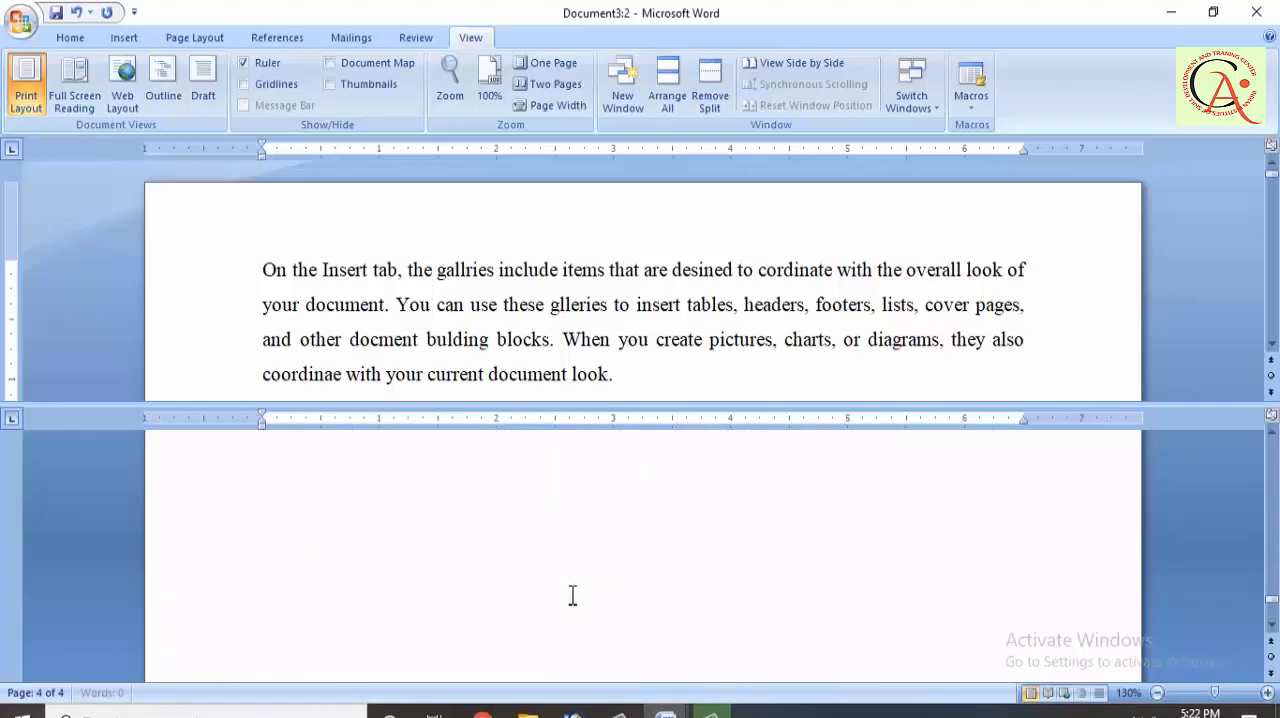
Step: View Document3:2 side by side with the data document and scroll both documents together down and back up
{"action": "left_click", "coordinate": [789, 68]}
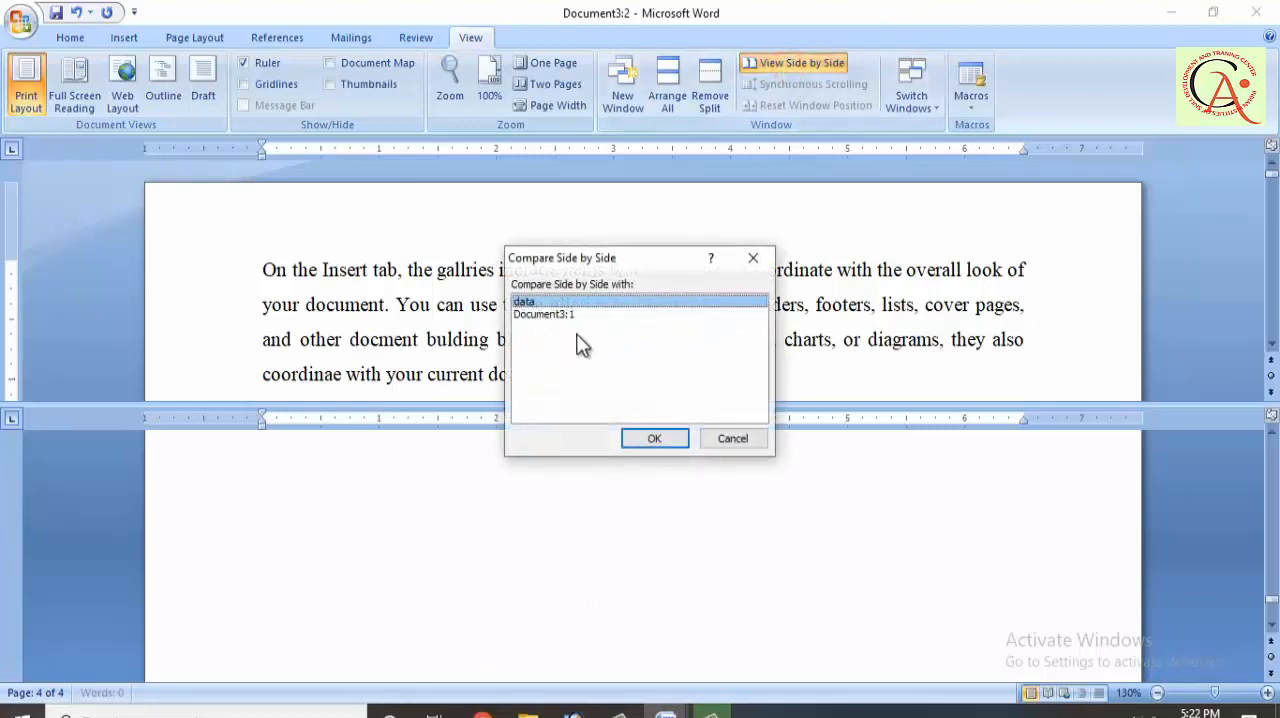
{"action": "left_click", "coordinate": [652, 438]}
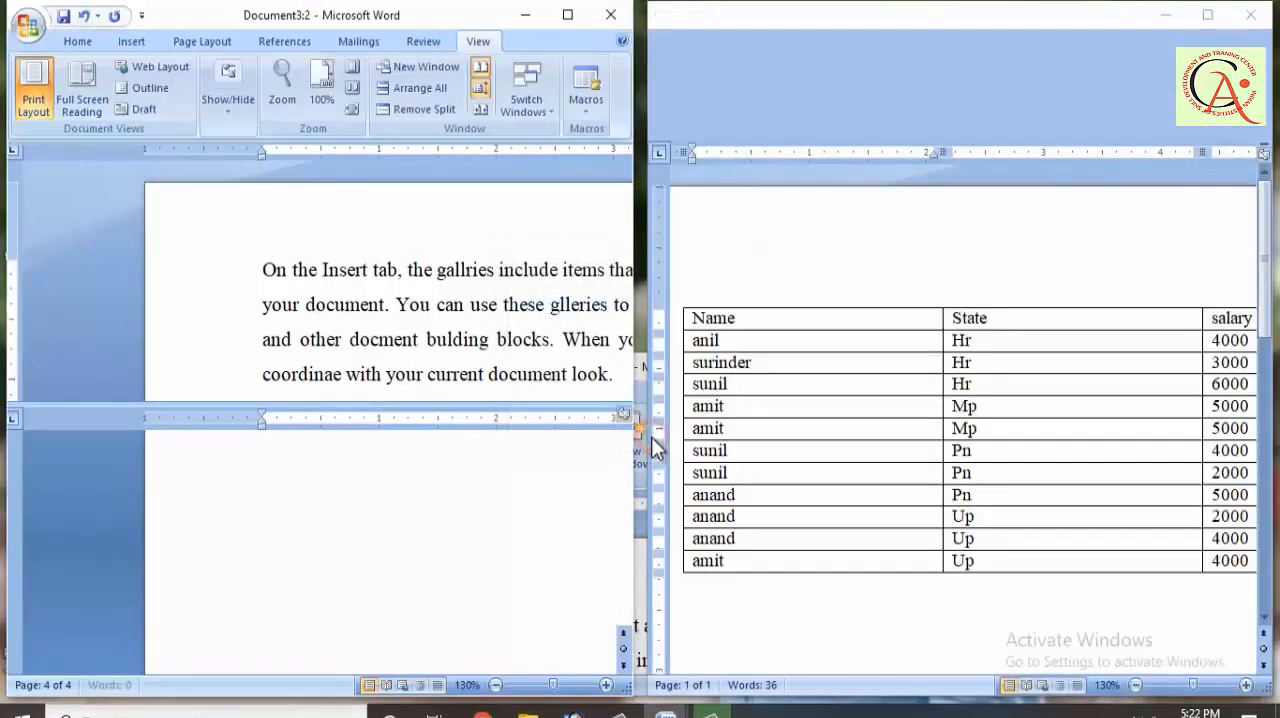
{"action": "scroll", "coordinate": [869, 234], "scroll_direction": "down", "scroll_amount": 4}
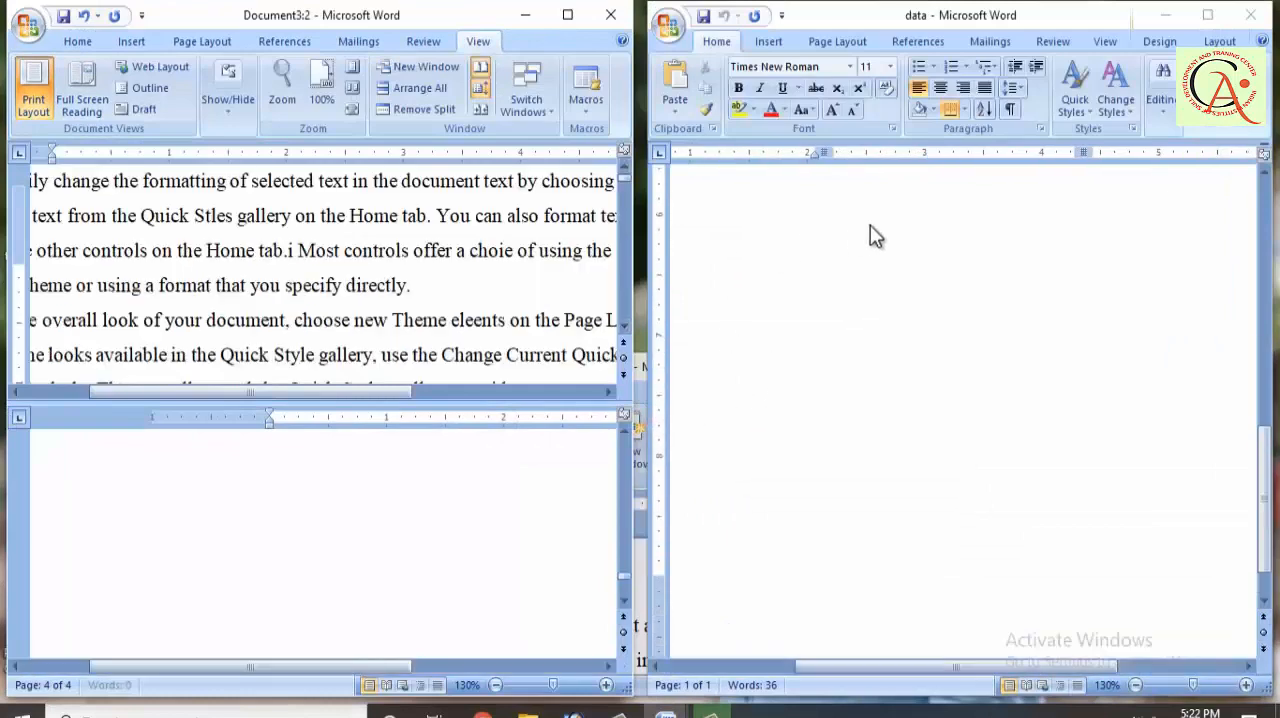
{"action": "scroll", "coordinate": [870, 235], "scroll_direction": "up", "scroll_amount": 5}
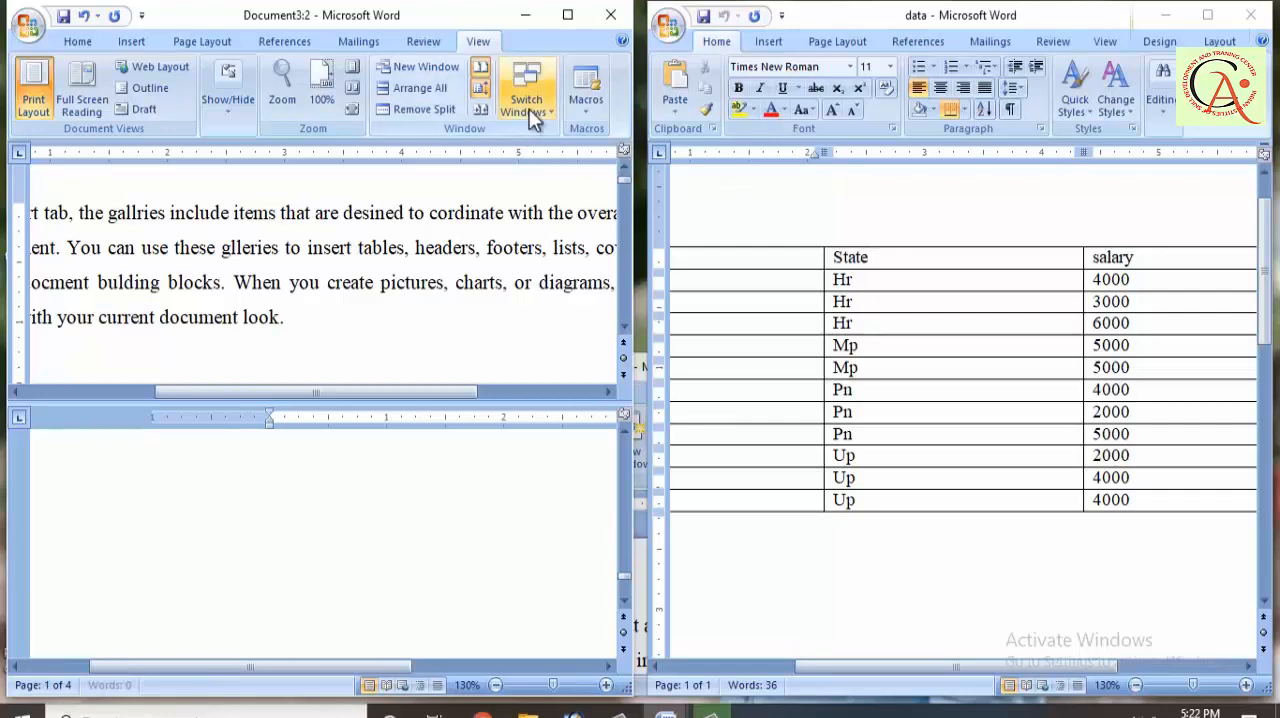
Step: Maximize the Document3:2 window, restore the side-by-side layout by resetting the window position, repeat the reset, and leave the window maximized
{"action": "left_click", "coordinate": [562, 18]}
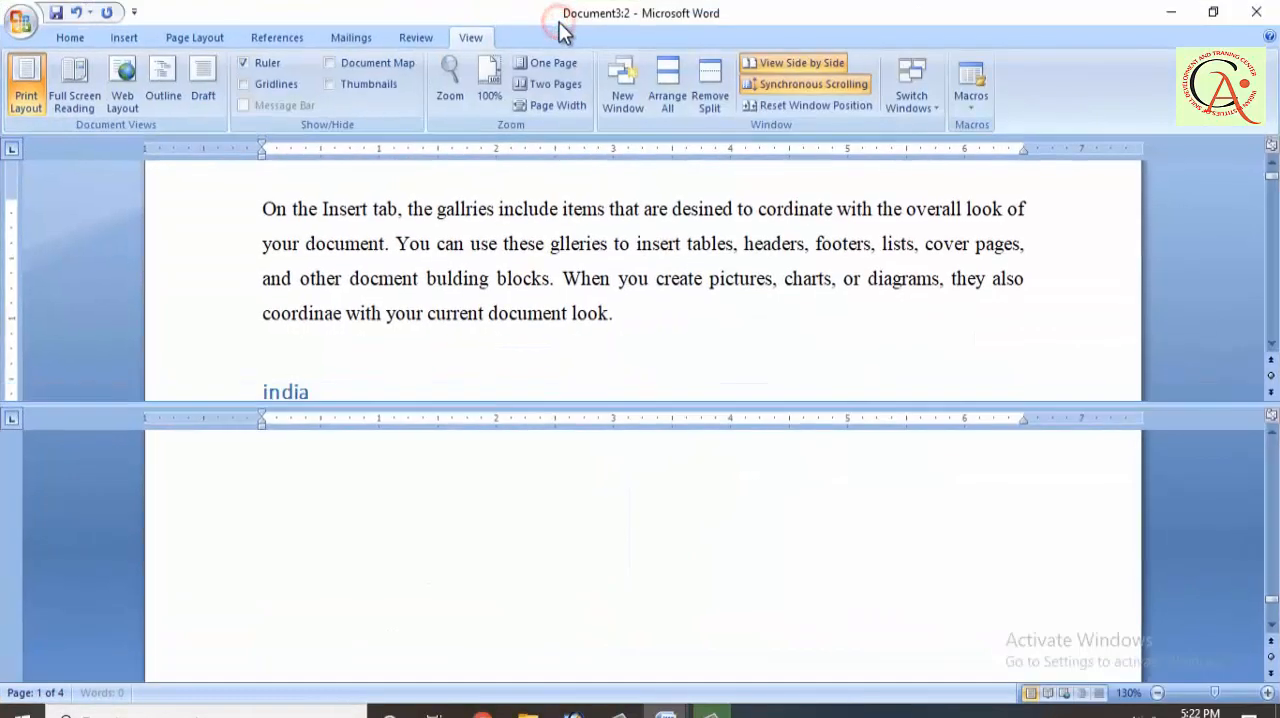
{"action": "left_click", "coordinate": [814, 110]}
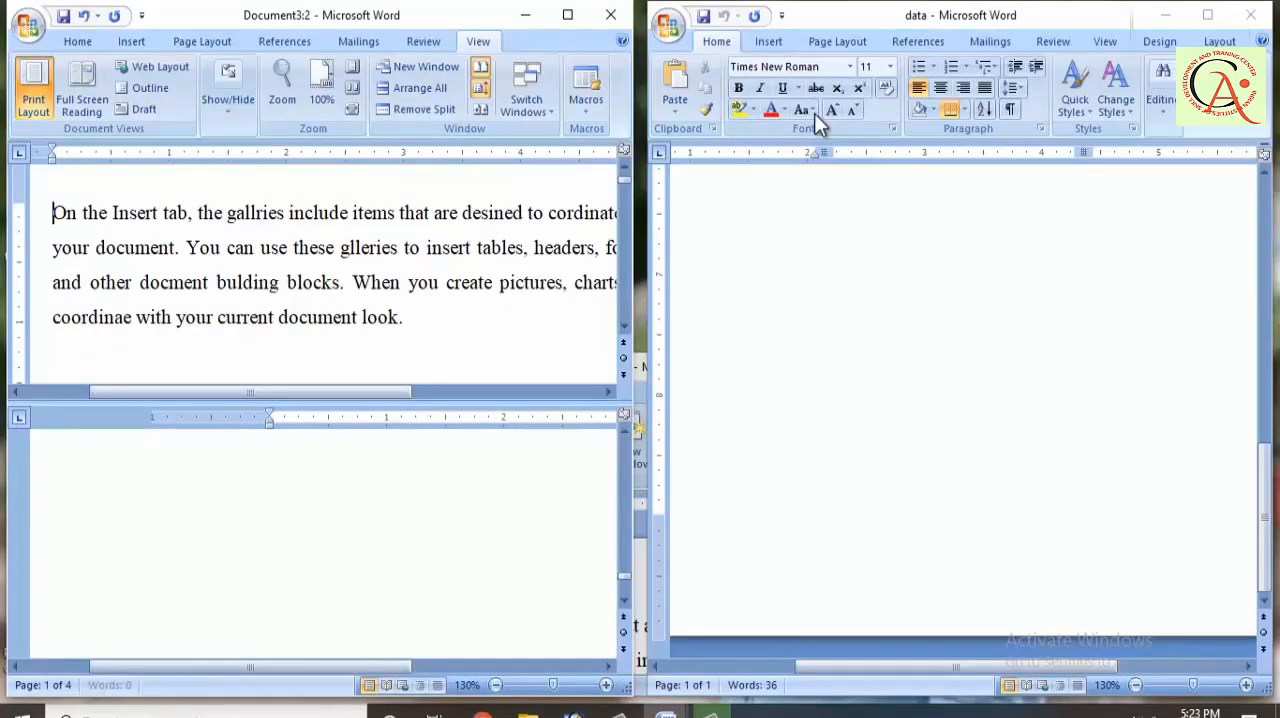
{"action": "left_click", "coordinate": [568, 16]}
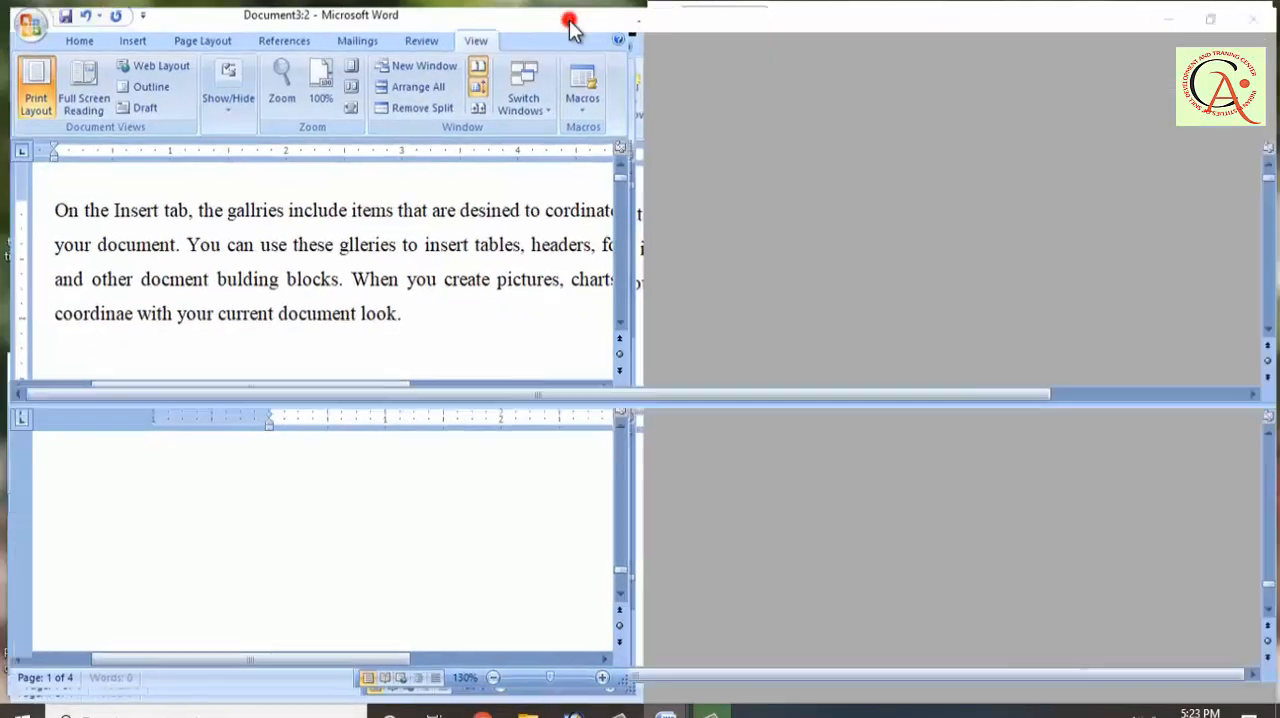
{"action": "left_click", "coordinate": [765, 106]}
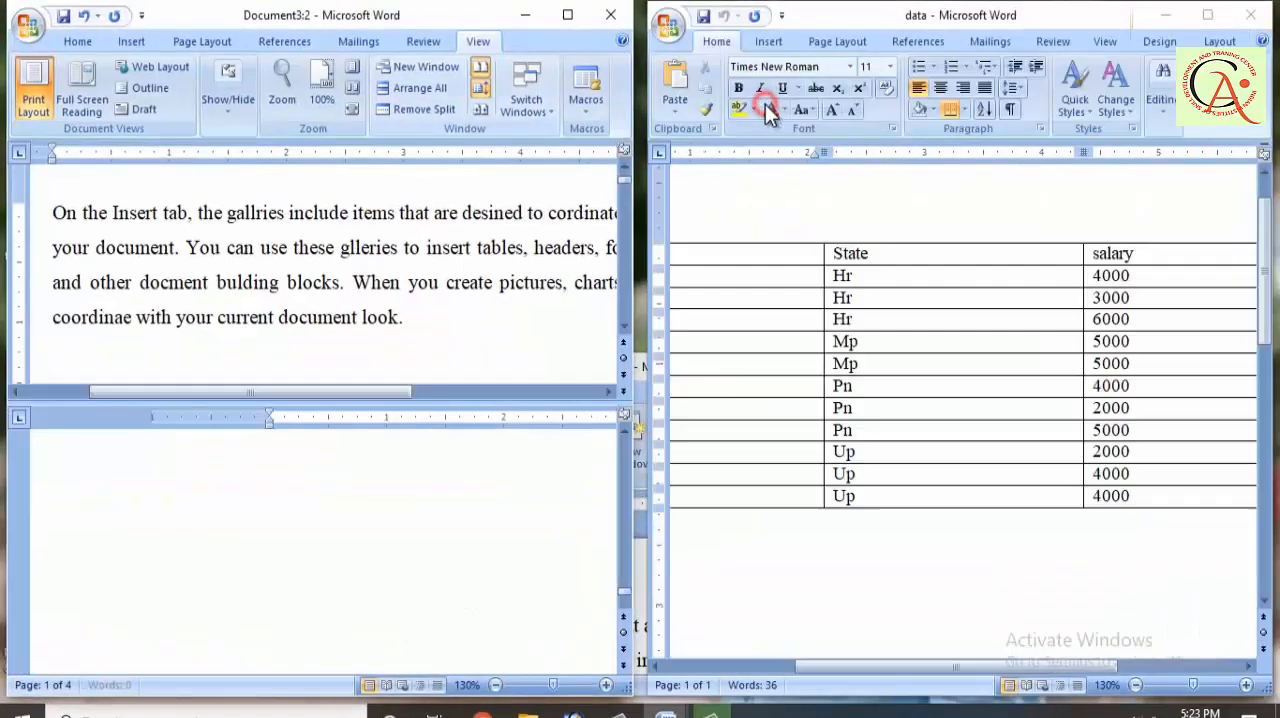
{"action": "left_click", "coordinate": [569, 15]}
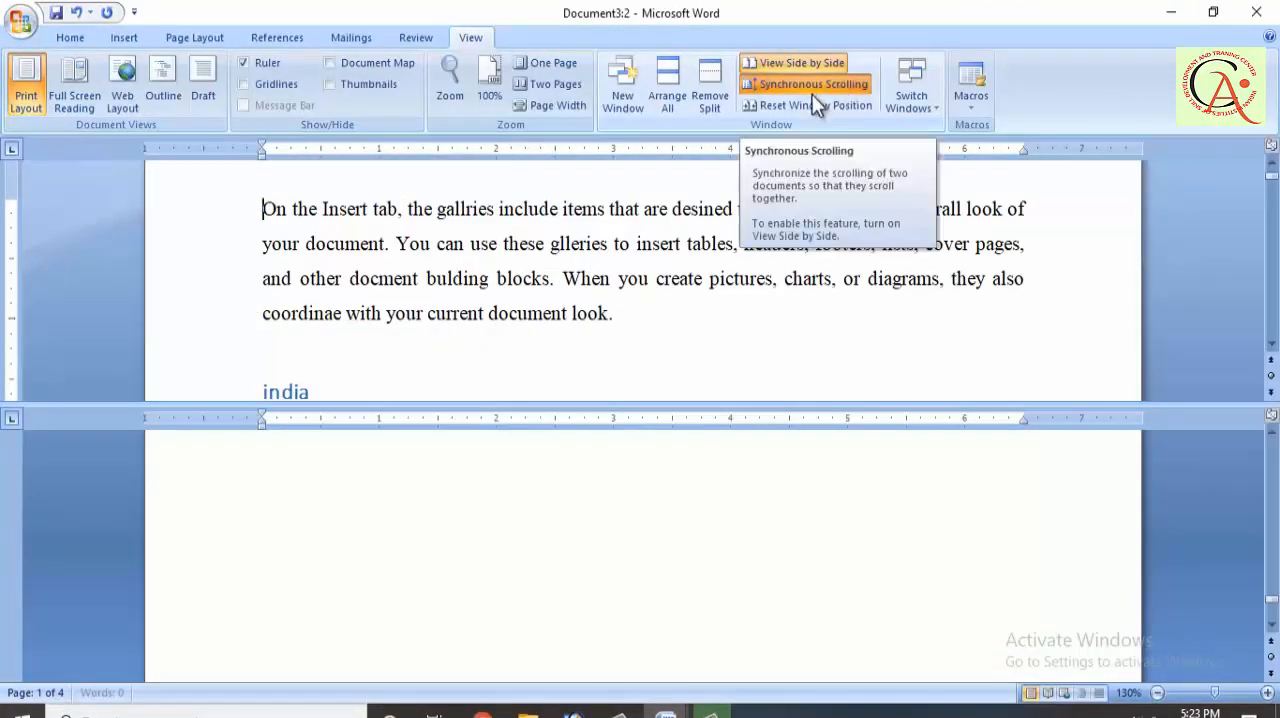